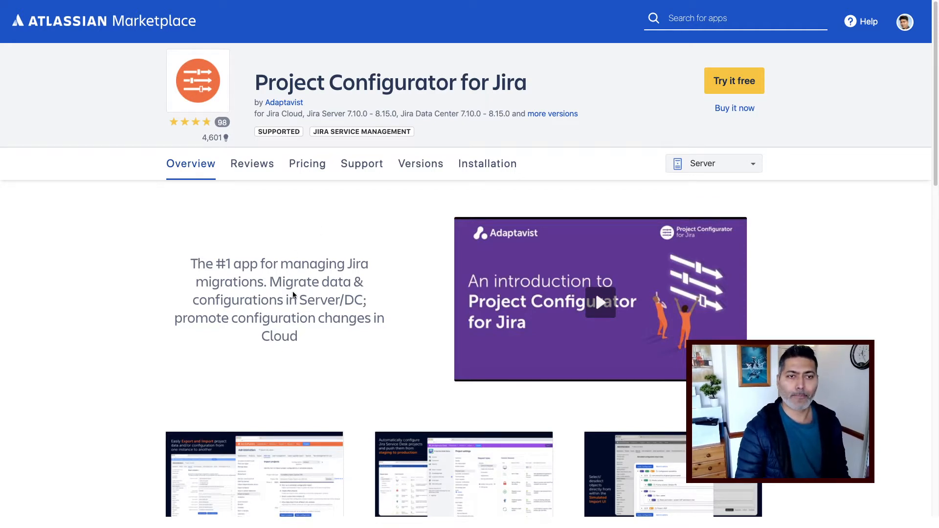
Scroll down through the app's Atlassian Marketplace overview.
scroll(294, 295, "down", 2)
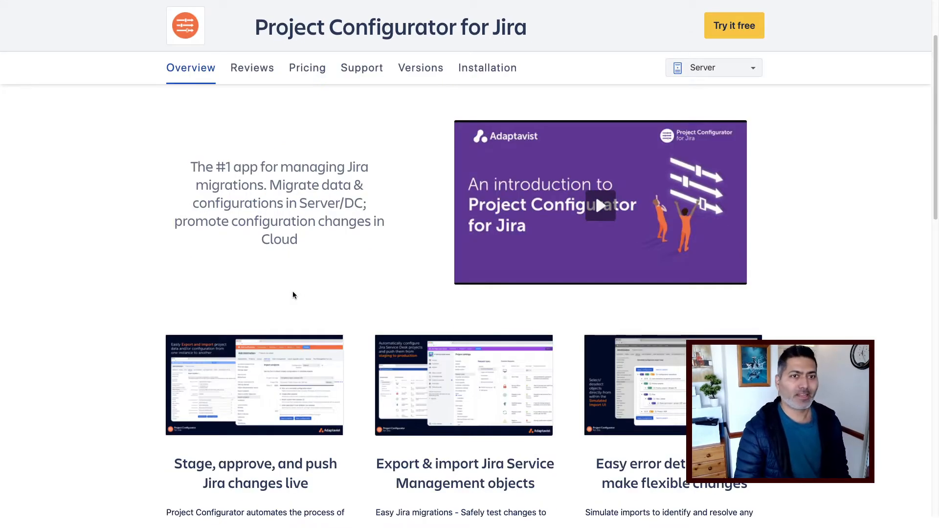
scroll(294, 295, "down", 4)
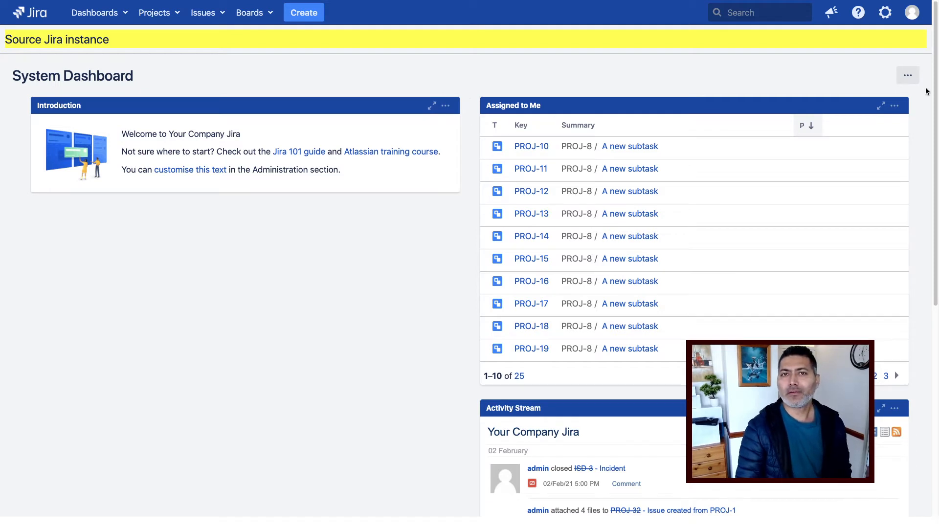
Reach Project Configurator's Object dependencies report via Administration > Projects > Manage apps.
left_click(886, 14)
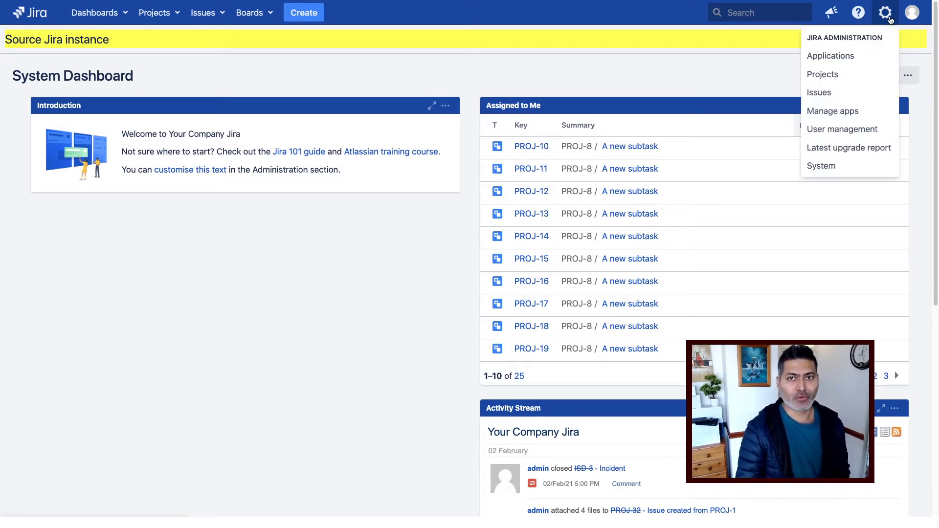
left_click(849, 82)
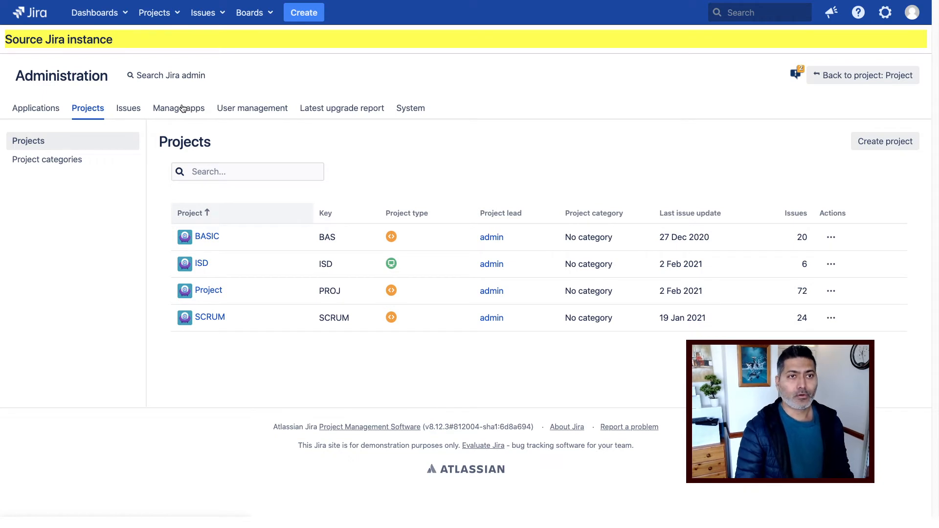
left_click(182, 108)
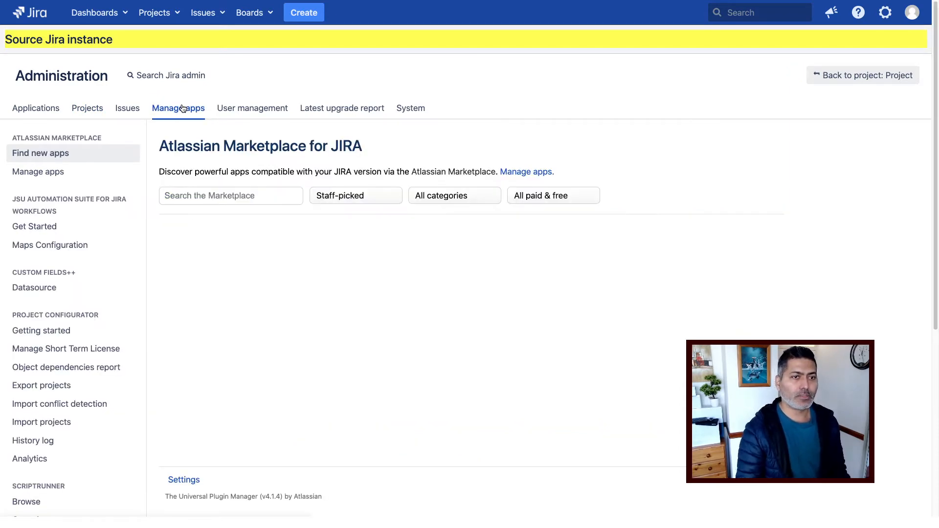
scroll(80, 313, "down", 3)
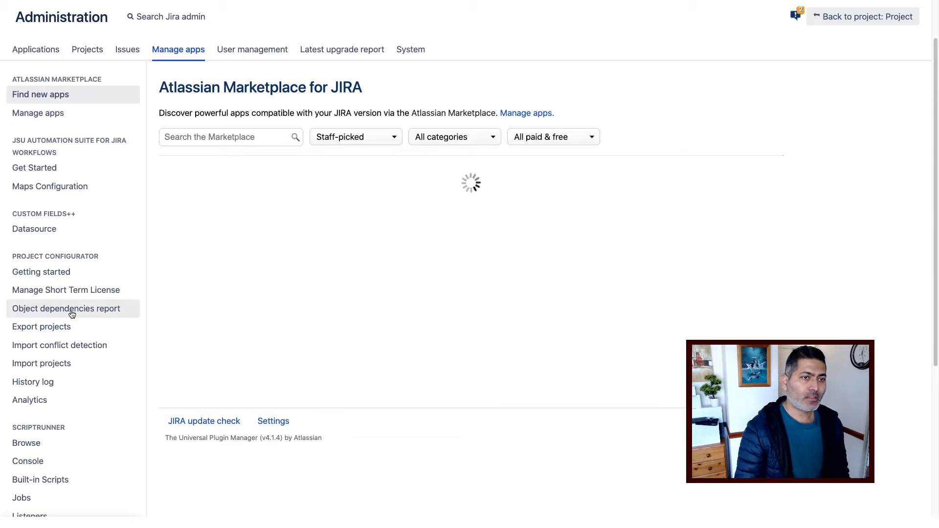
left_click(72, 314)
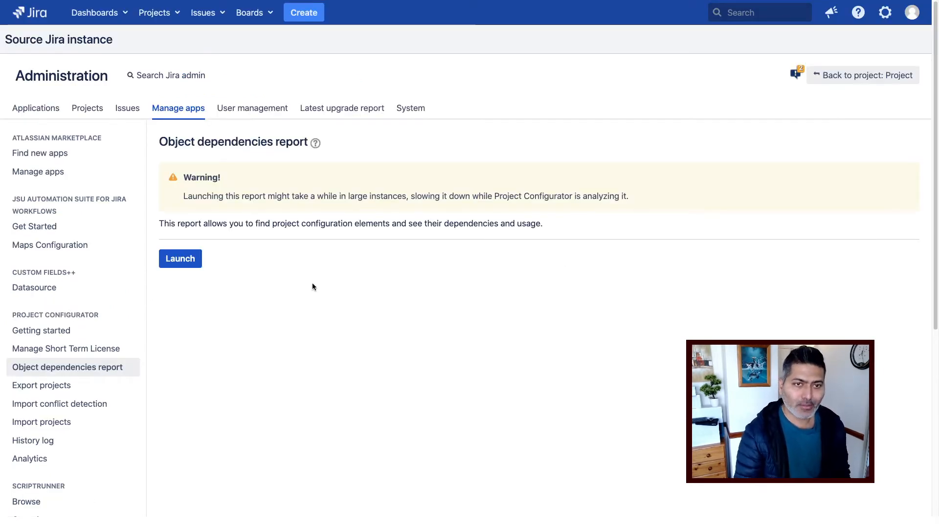
Launch the report to list jira-administrators usage across roles, permission schemes and projects.
left_click(188, 264)
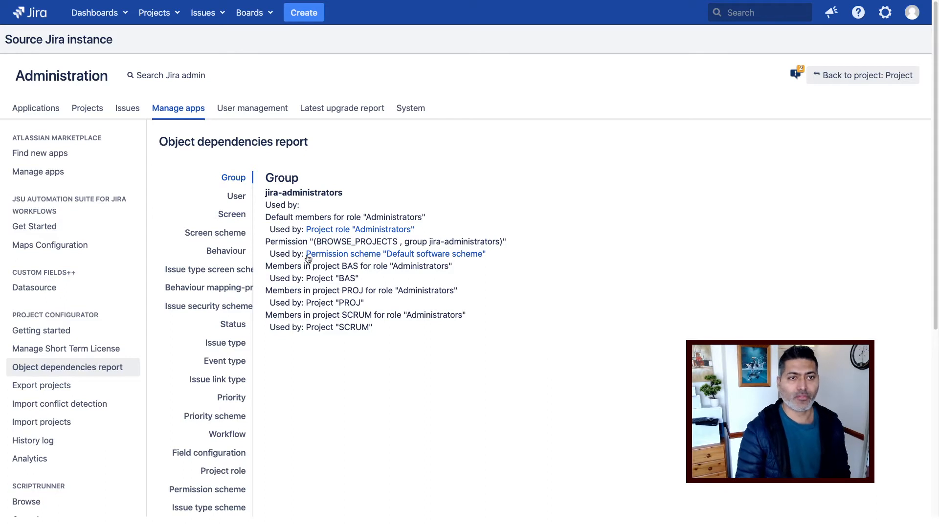
Browse User, Screen and Status dependencies, highlighting the five workflows that use Canceled.
left_click(236, 199)
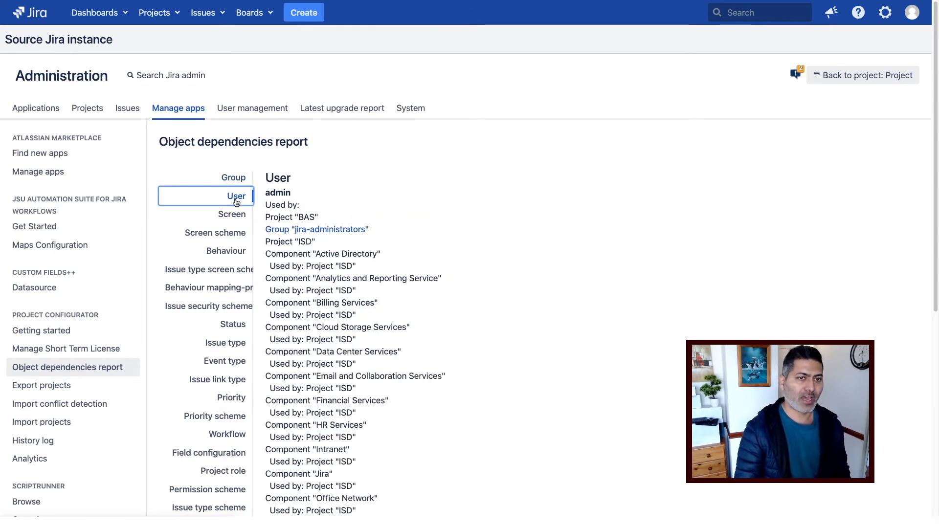
left_click(232, 216)
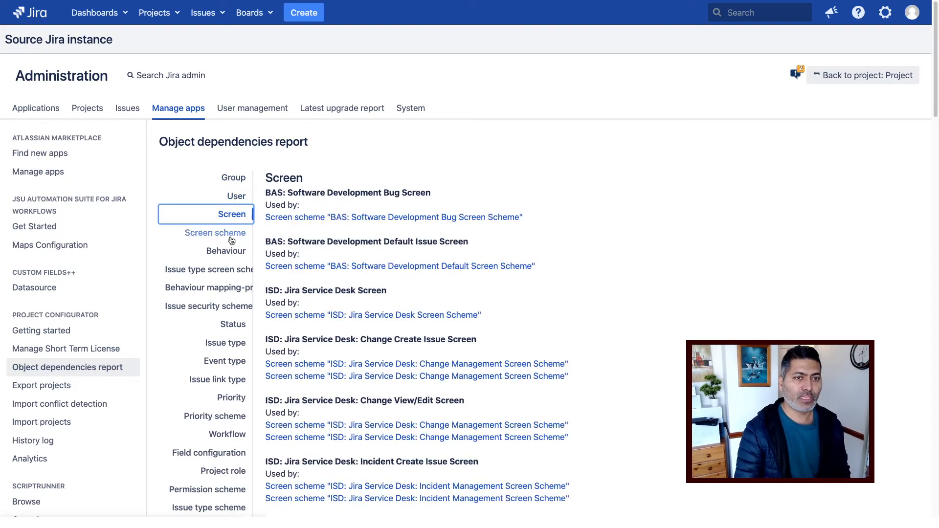
left_click(229, 327)
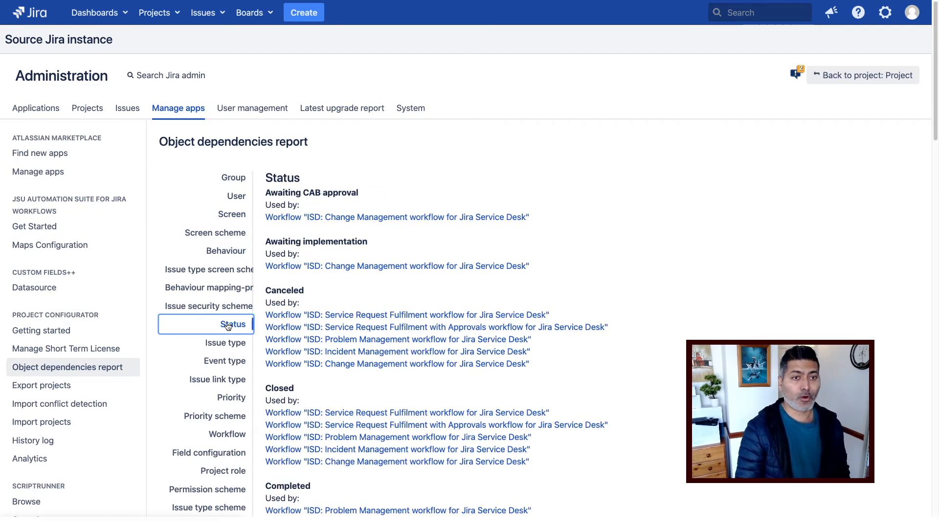
double_click(334, 240)
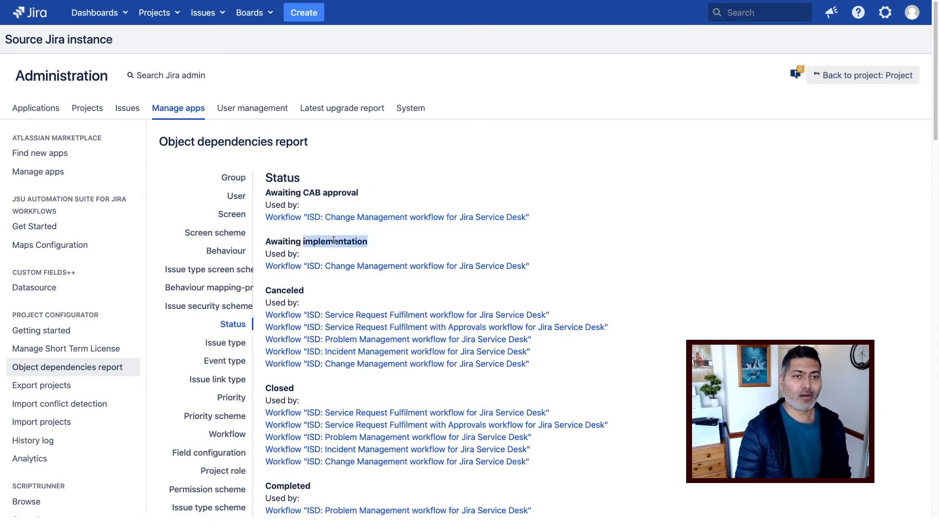
left_click(287, 291)
double_click(286, 290)
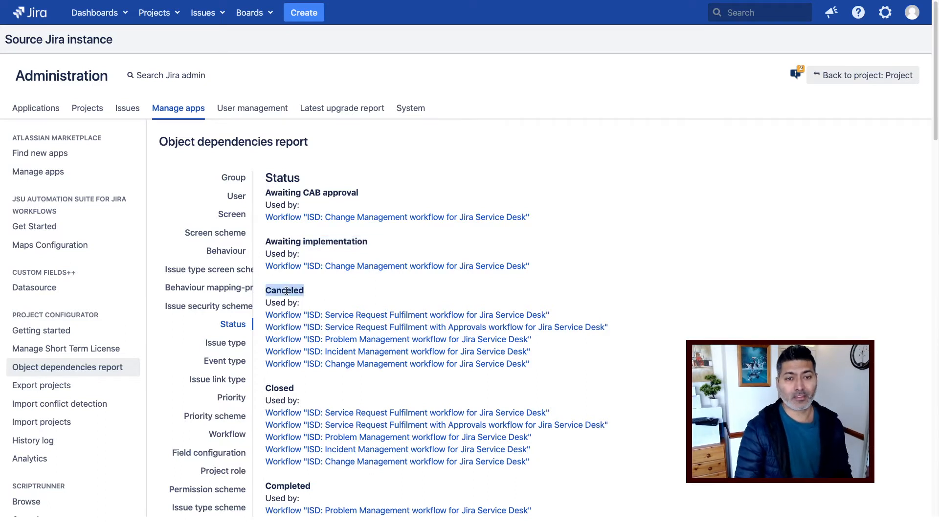
left_click_drag(544, 366, 304, 309)
left_click(422, 300)
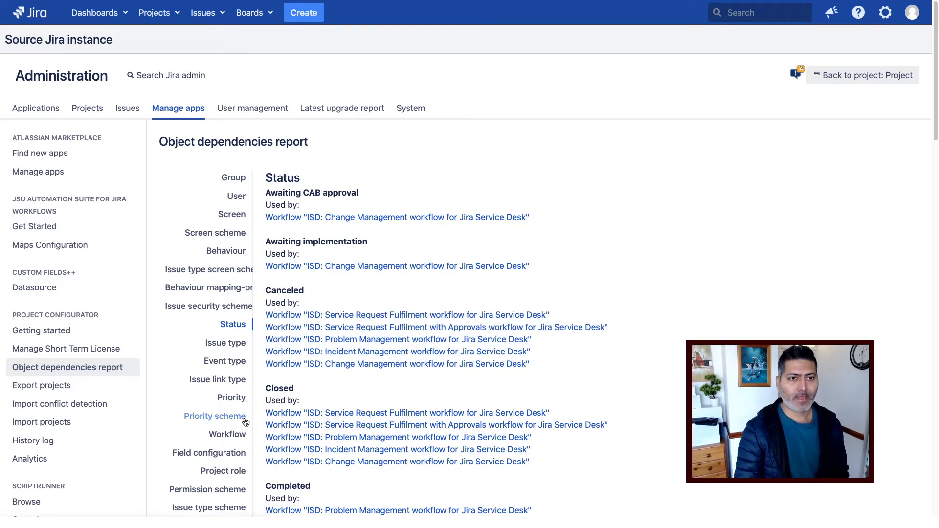
Show the Workflow section and scroll through the schemes using each workflow.
scroll(227, 431, "down", 1)
left_click(226, 429)
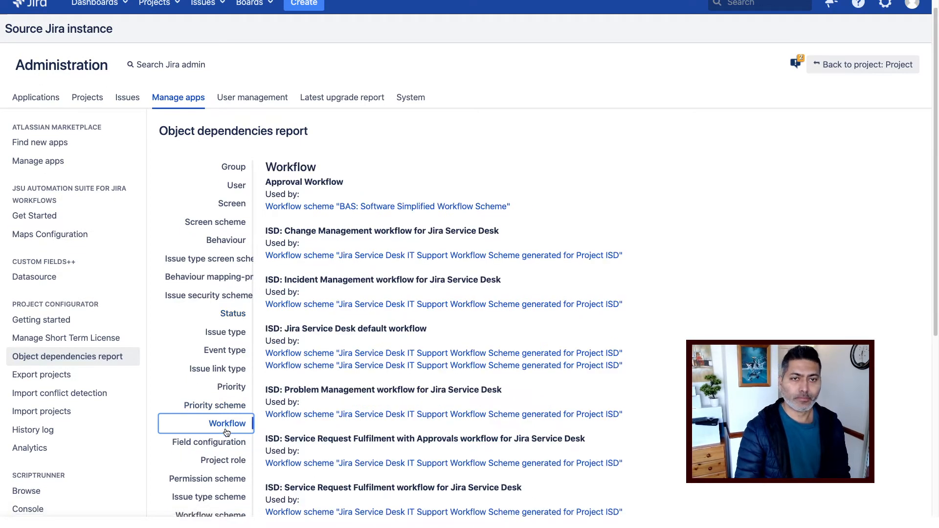
scroll(226, 433, "down", 1)
scroll(226, 432, "down", 1)
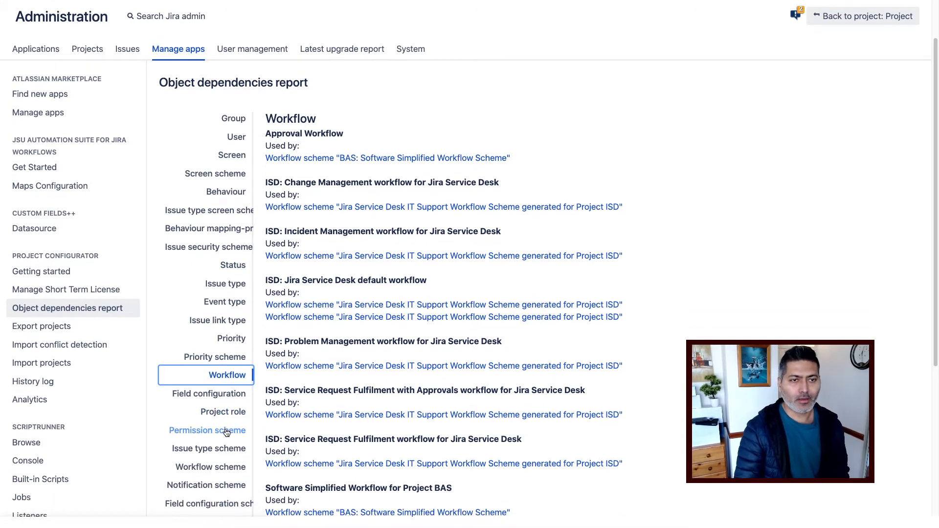
scroll(226, 432, "down", 3)
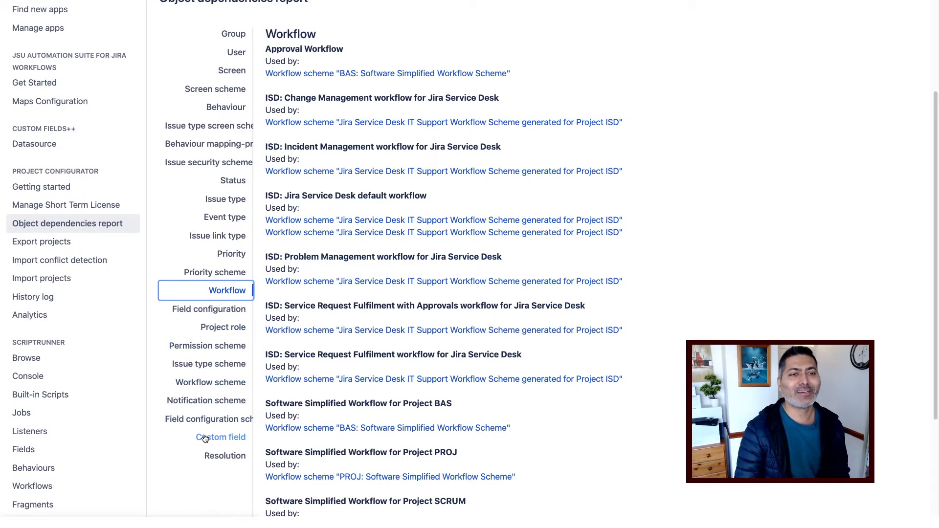
Review the Custom field dependencies, then go to Project Configurator's Export projects page.
left_click(232, 440)
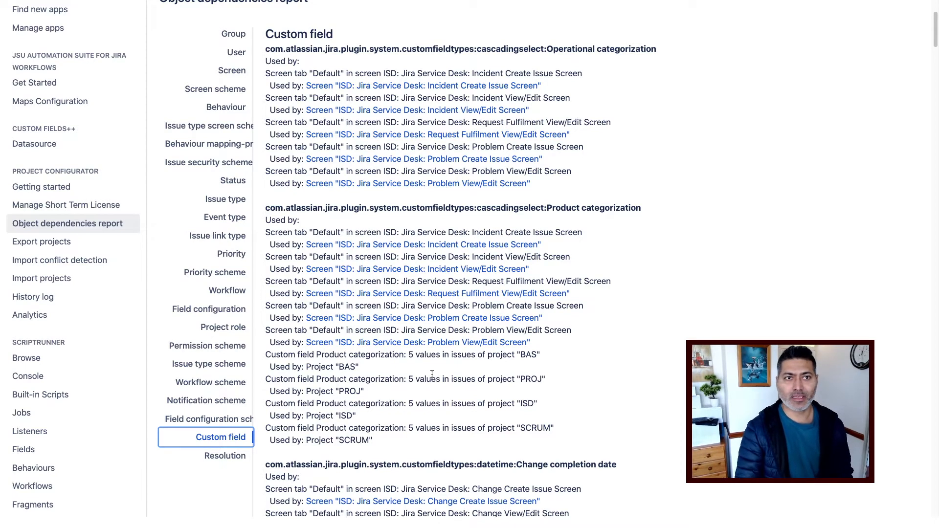
scroll(431, 374, "up", 3)
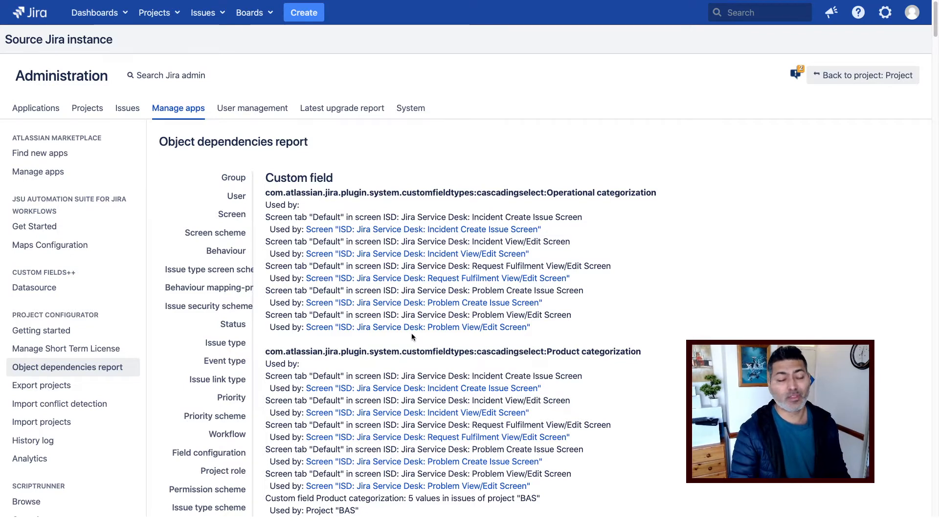
scroll(426, 365, "down", 1)
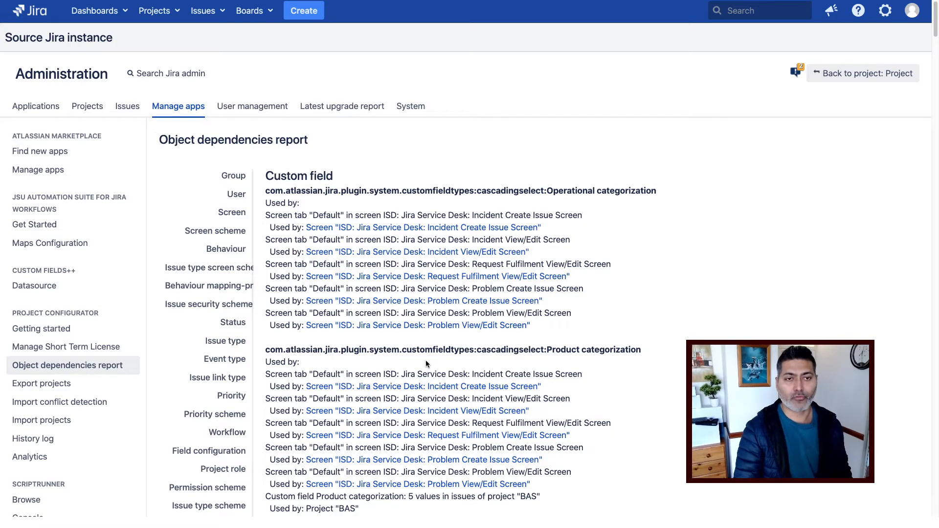
scroll(425, 363, "down", 3)
scroll(427, 365, "down", 12)
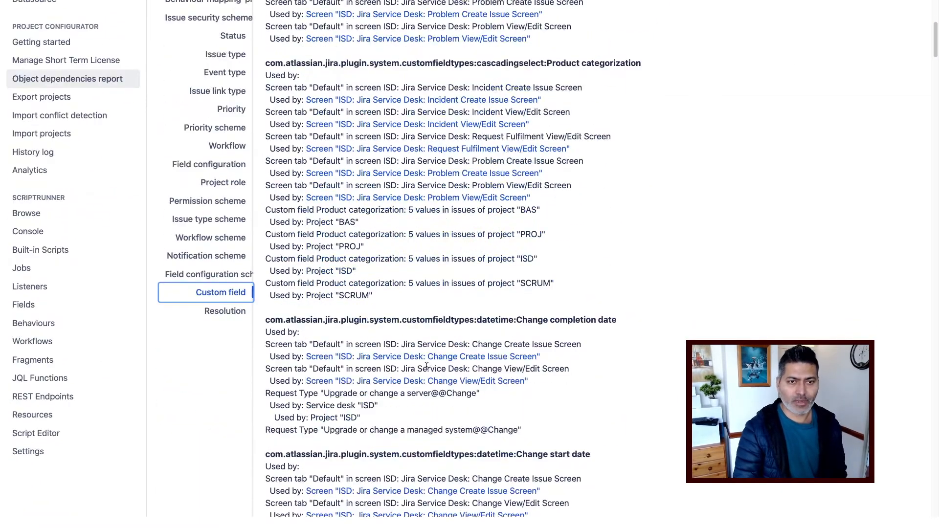
scroll(425, 370, "up", 8)
scroll(425, 370, "up", 6)
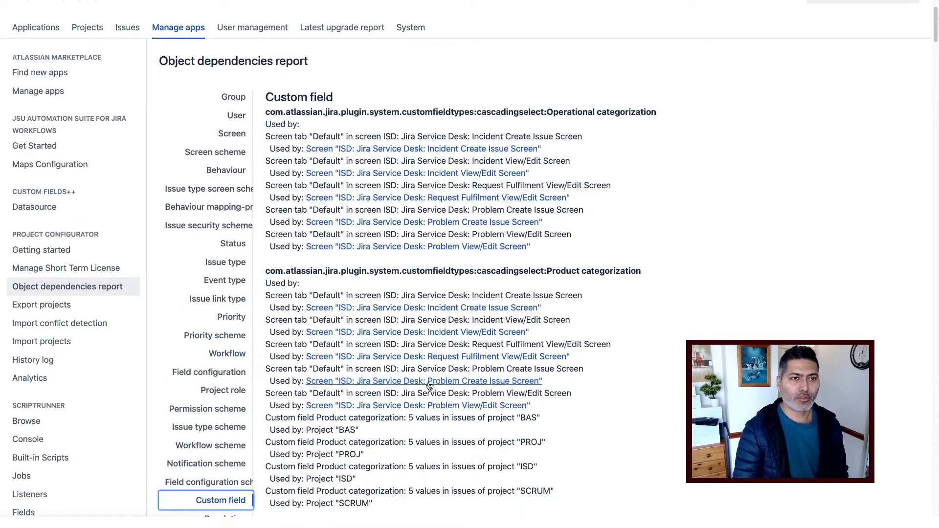
left_click(96, 302)
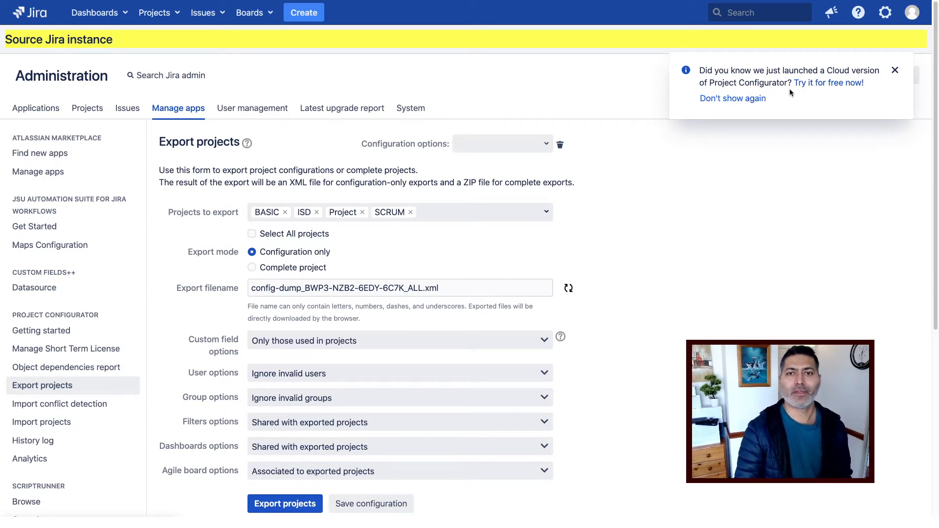
Permanently dismiss the Cloud version notice and select all projects for the export.
left_click(730, 100)
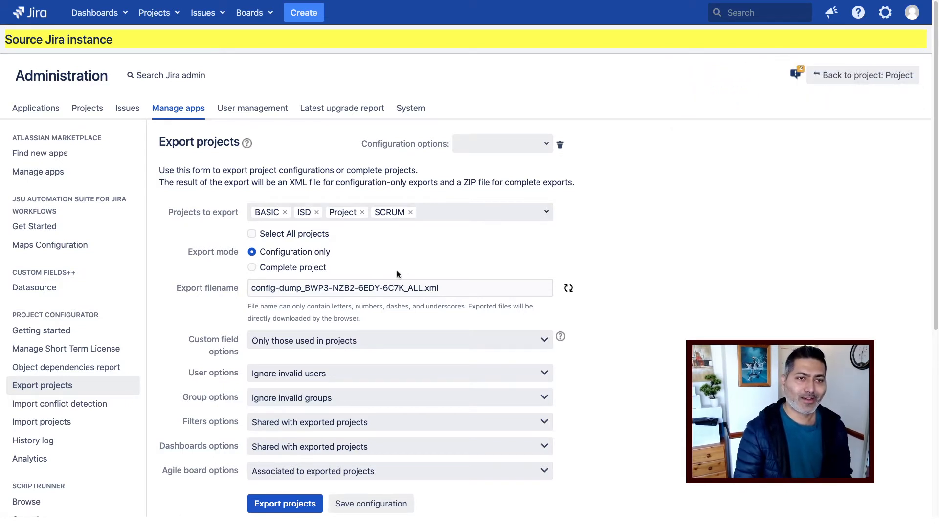
scroll(397, 274, "down", 1)
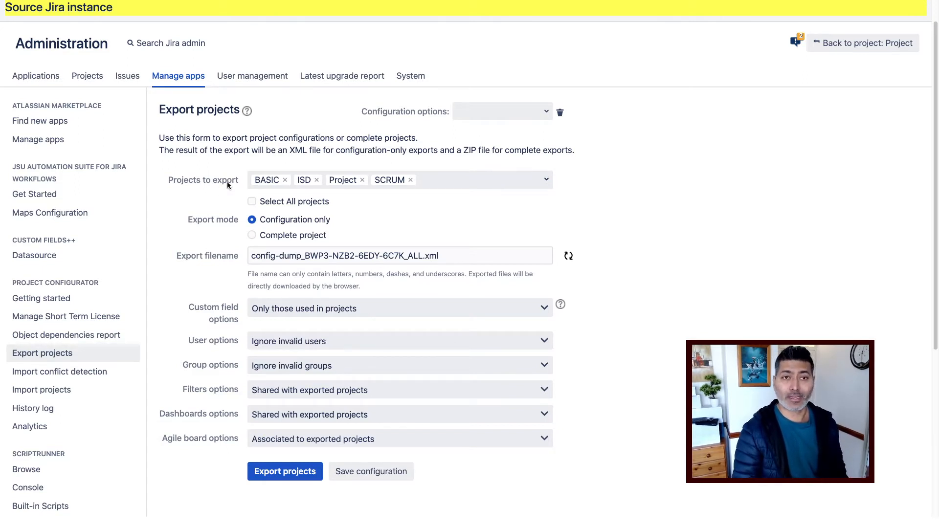
left_click(252, 202)
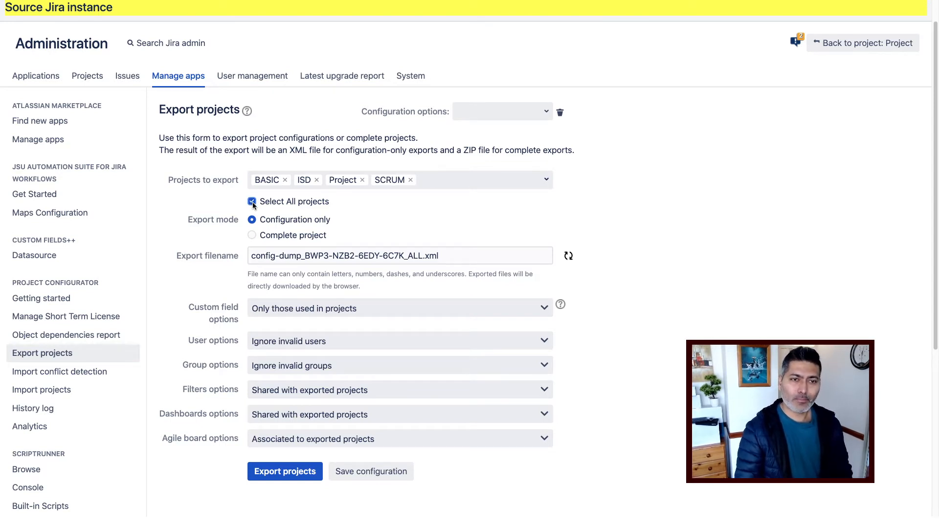
scroll(275, 282, "down", 1)
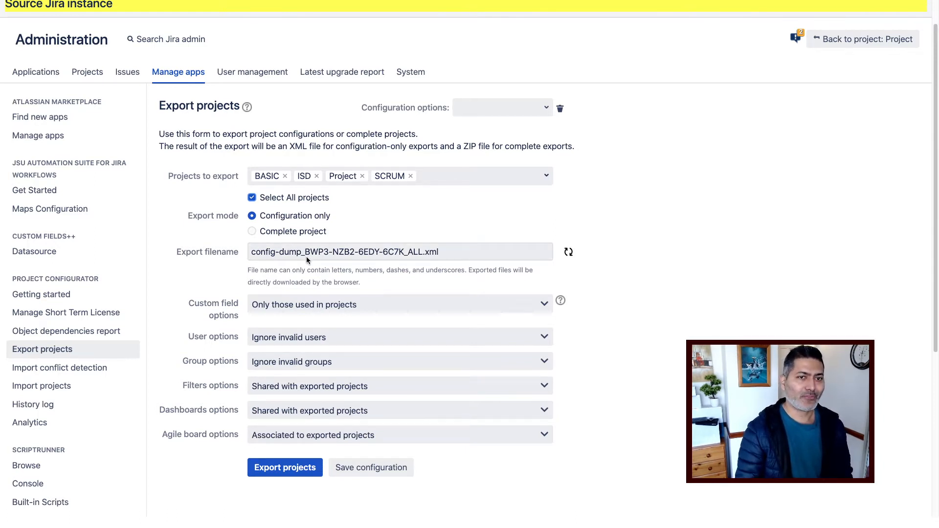
scroll(306, 256, "down", 1)
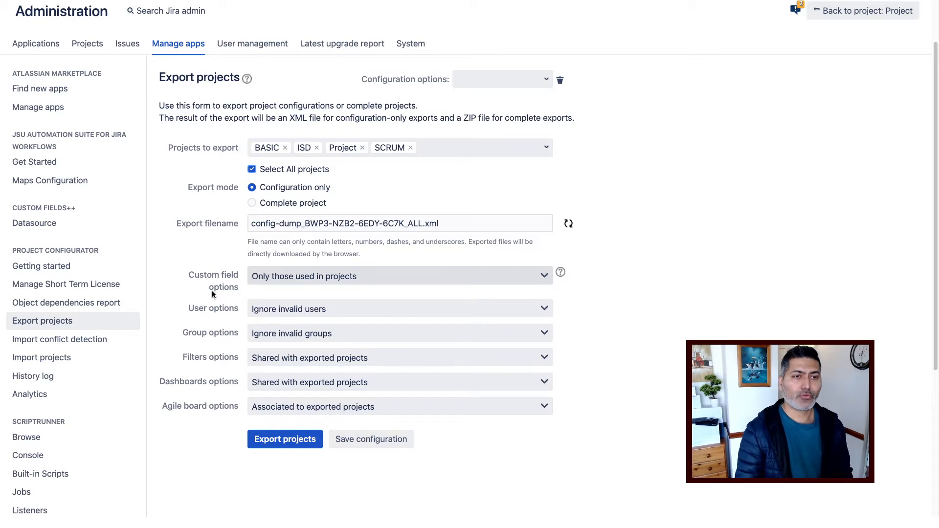
left_click(371, 277)
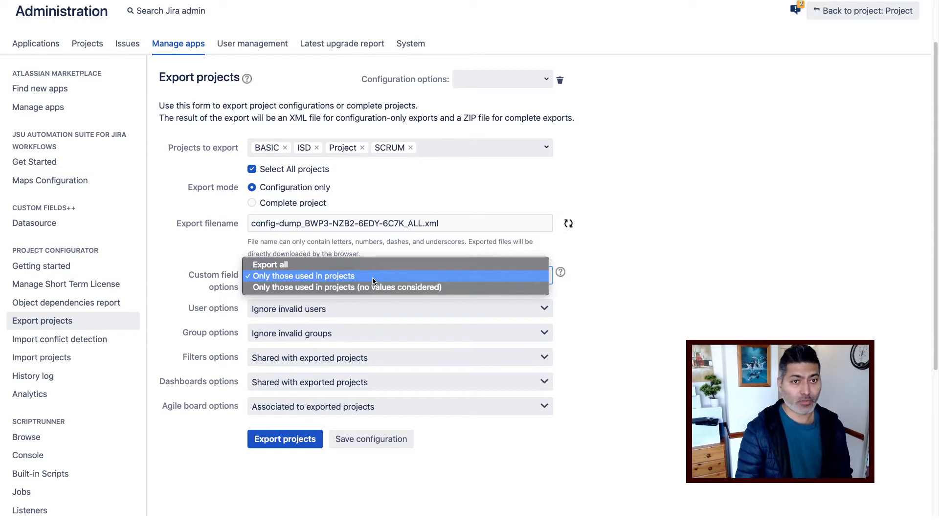
left_click(373, 277)
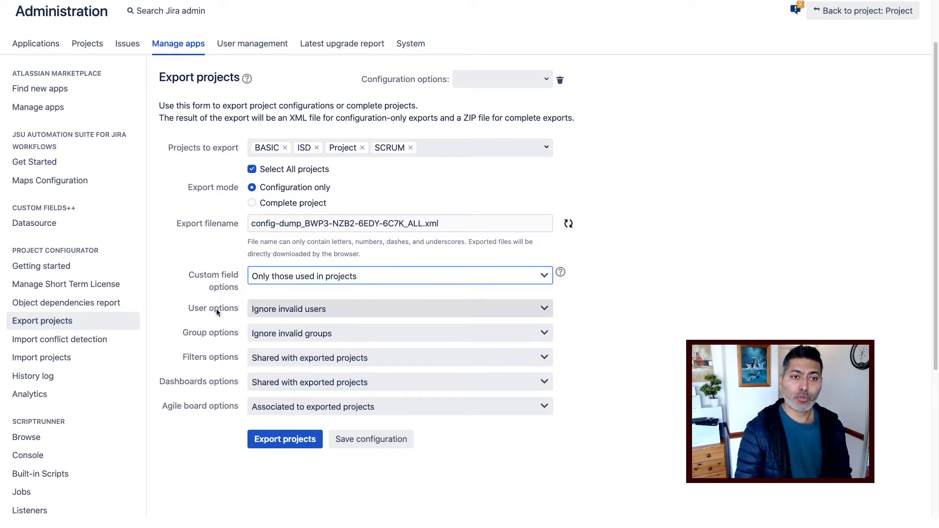
left_click(294, 309)
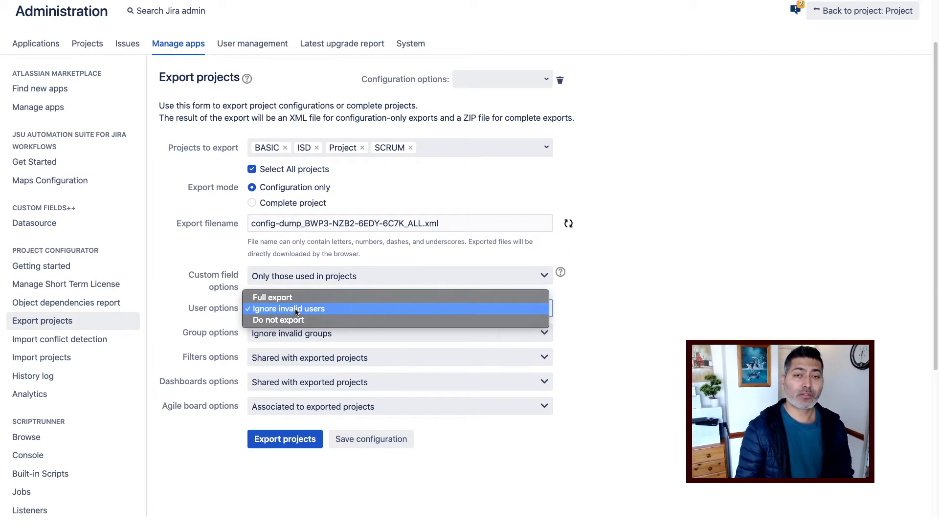
left_click(169, 311)
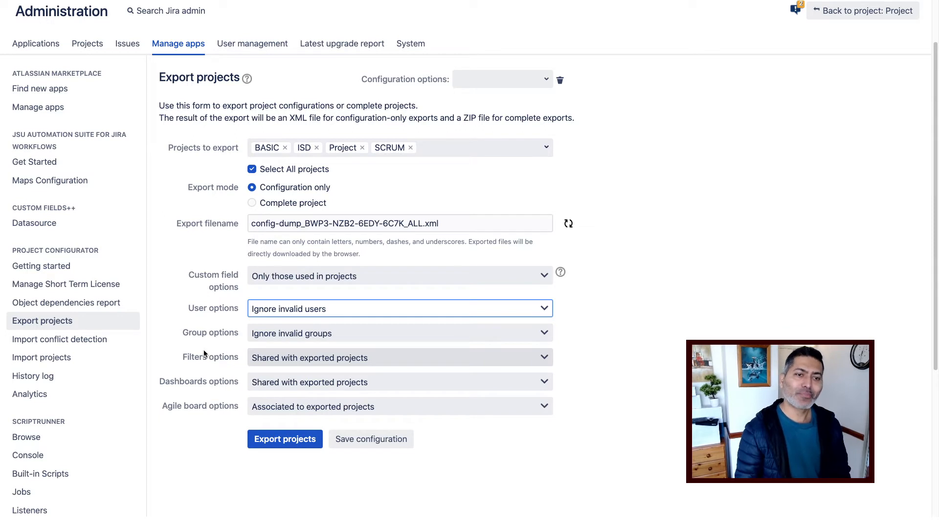
left_click(363, 310)
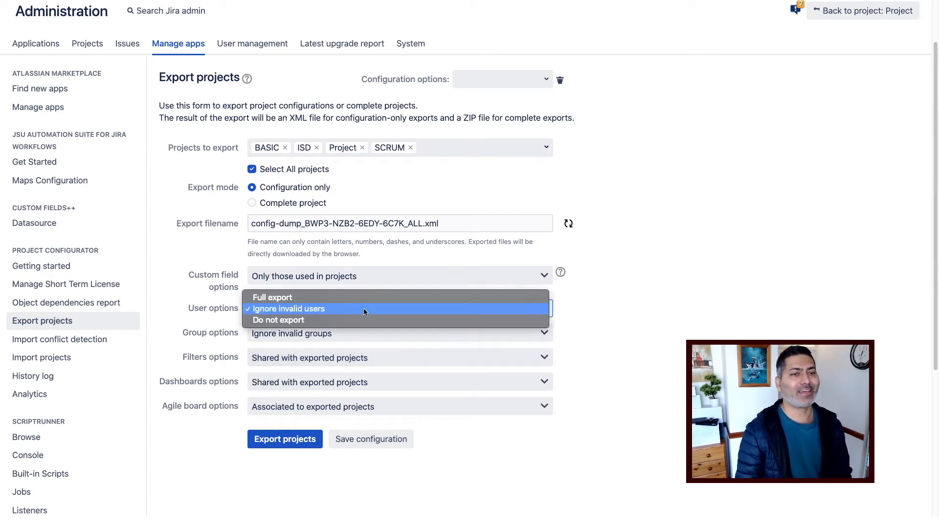
left_click(194, 309)
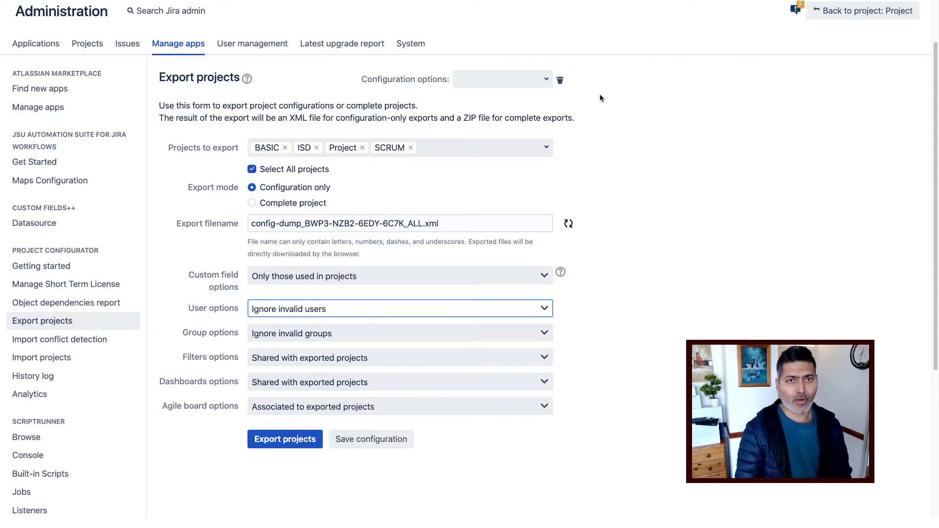
left_click(546, 79)
Run the configuration-only export and save the resulting XML file to the tmp folder.
left_click(704, 156)
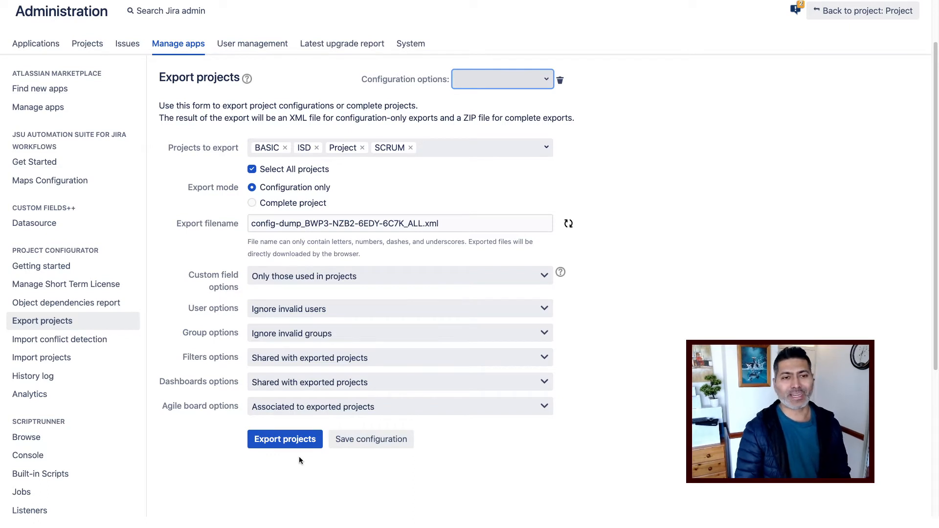
left_click(289, 446)
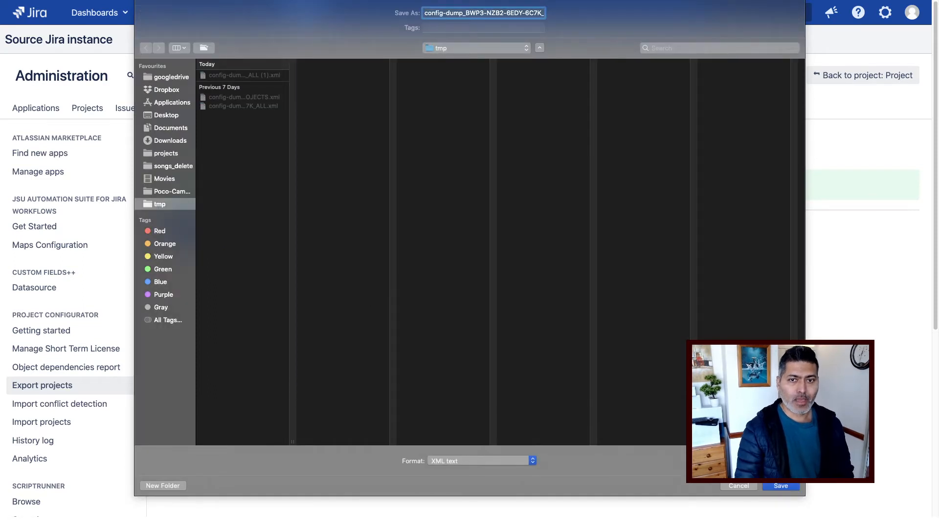
left_click(775, 489)
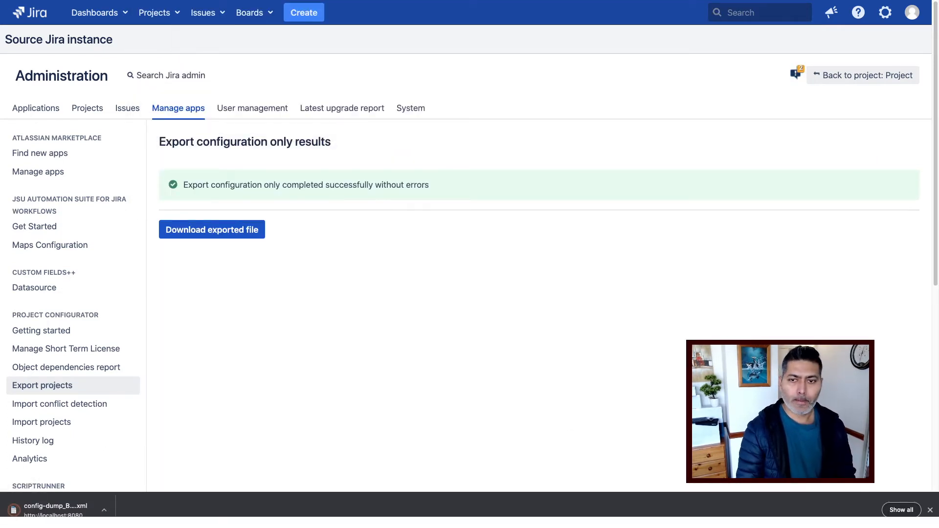
left_click(930, 510)
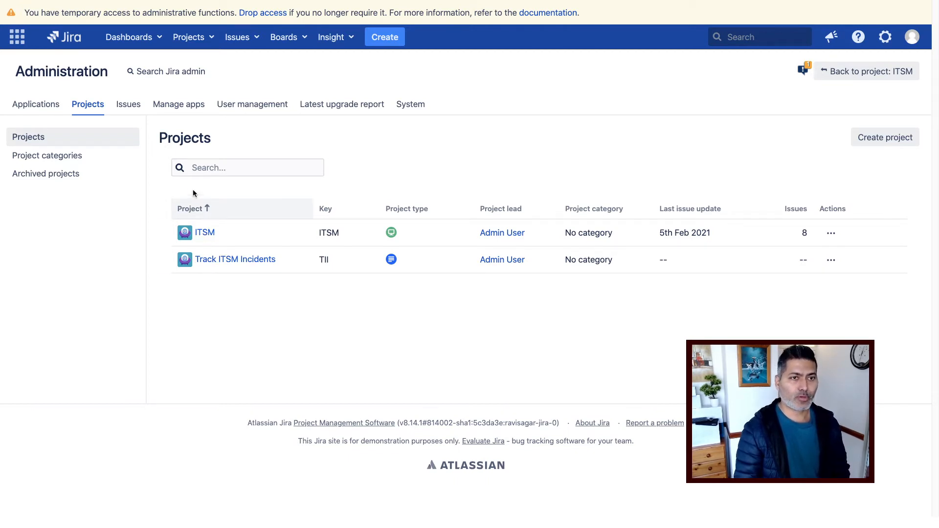
Go to Manage apps in the target instance's administration.
left_click(174, 110)
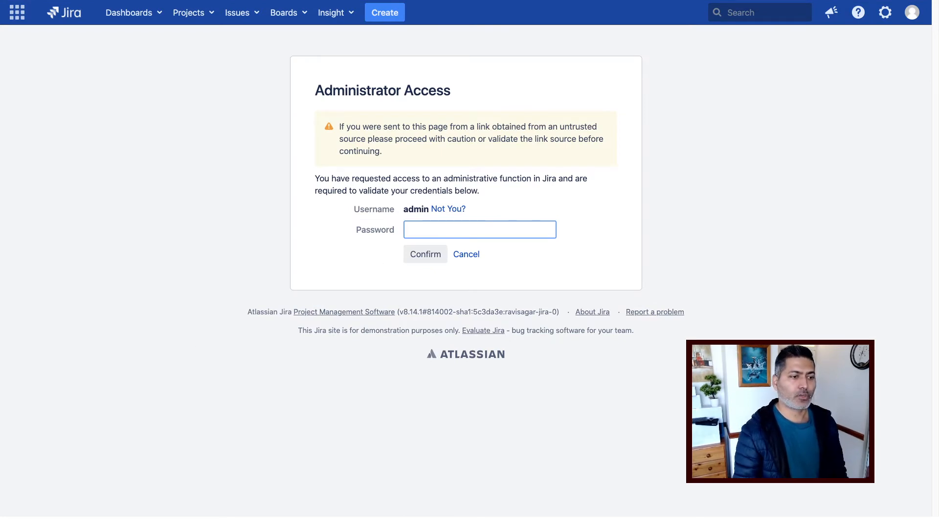
Enter the admin password to gain temporary administrative access.
key("super+Tab")
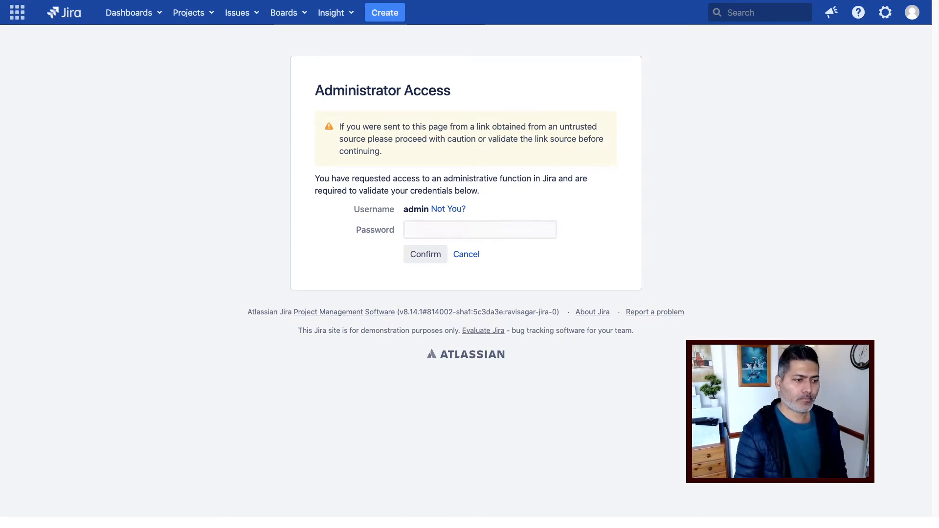
left_click(449, 232)
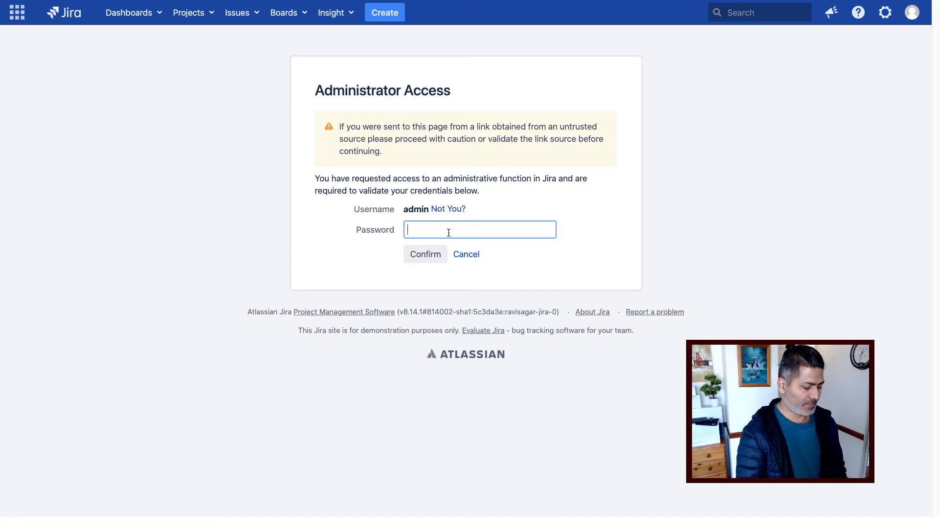
type("admin12")
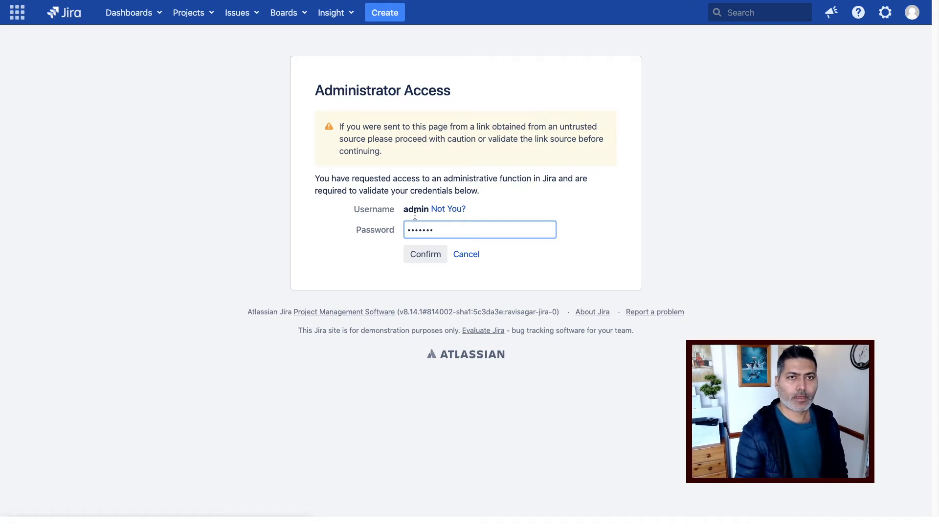
key("Return")
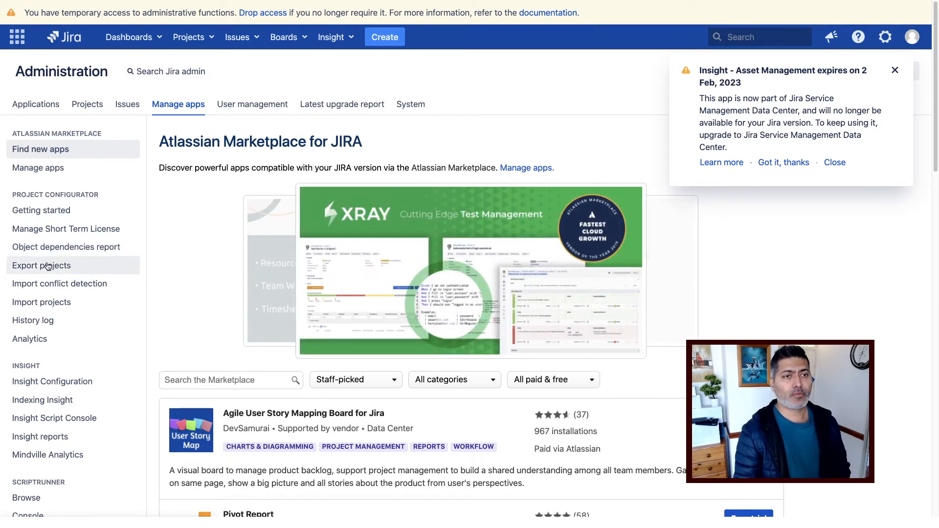
Open Import conflict detection under Project Configurator in the sidebar.
left_click(64, 289)
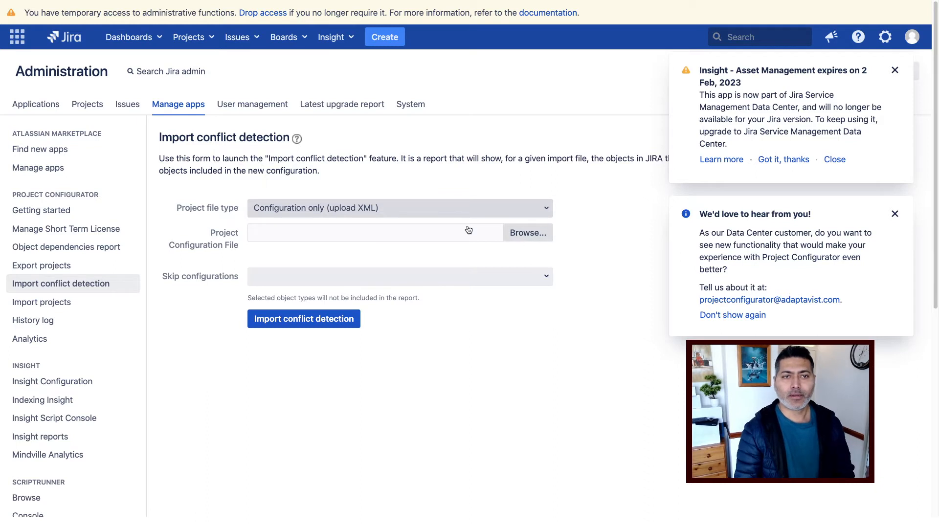
Replace the first picked export with config-dump_BWP3-NZB2-6EDY-6C7K_ALL (2).xml from tmp as the configuration file.
left_click(530, 233)
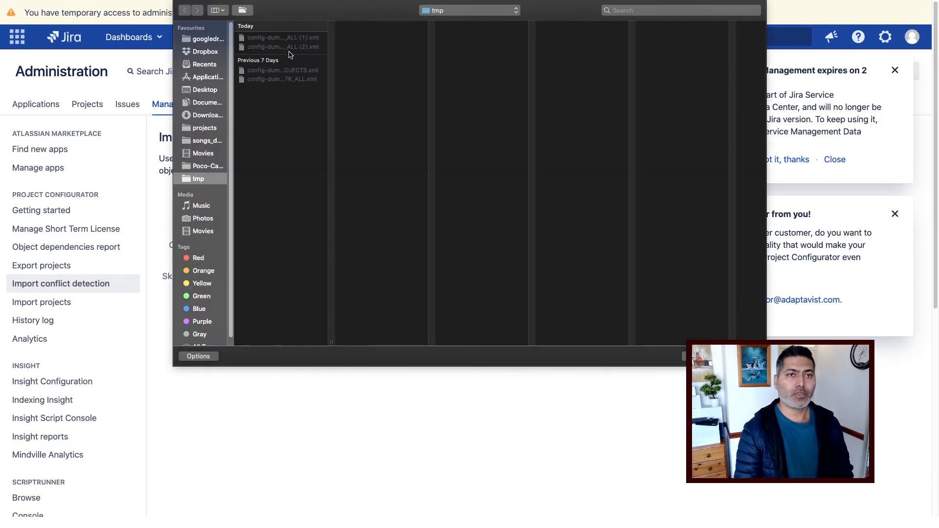
double_click(289, 41)
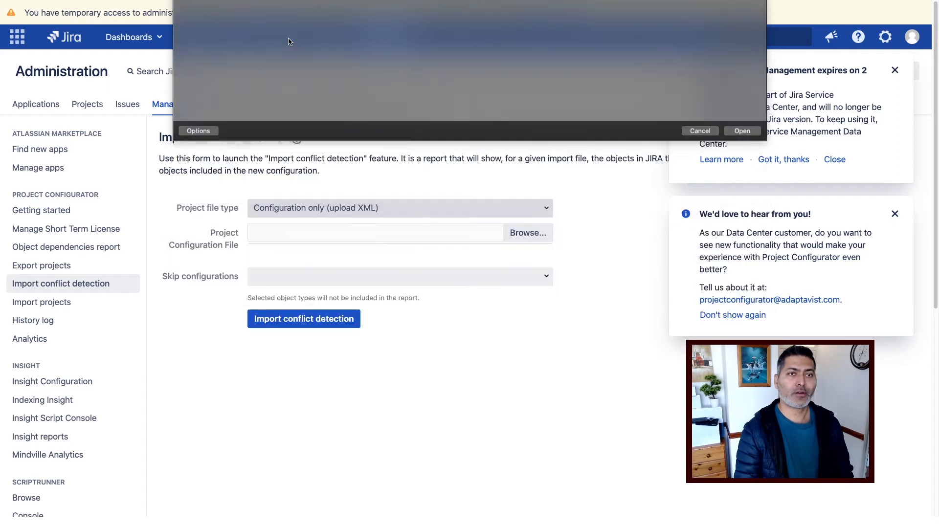
left_click(530, 235)
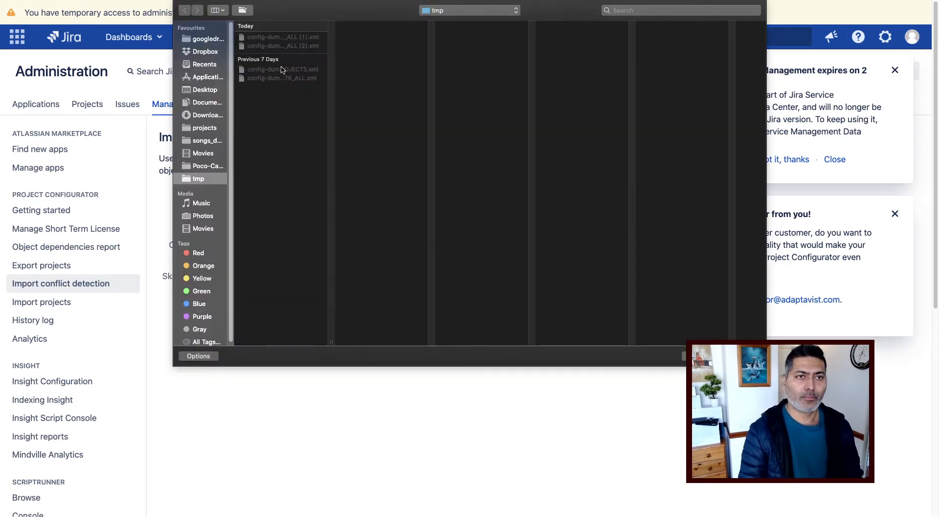
left_click(270, 47)
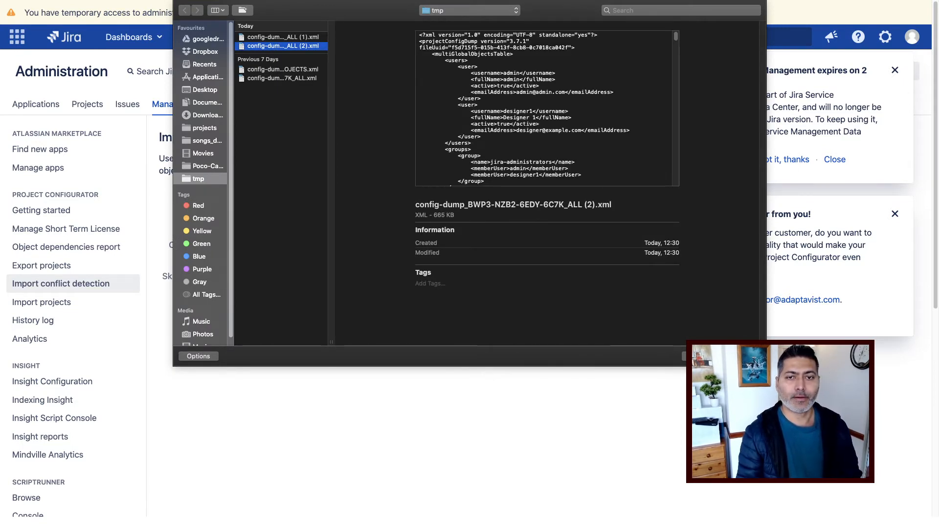
left_click(743, 356)
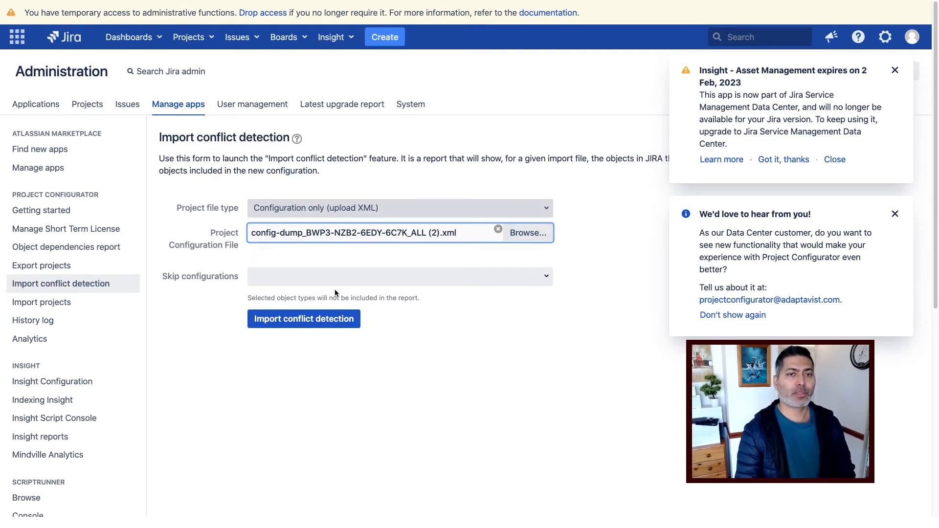
Leave Skip configurations empty and start import conflict detection.
left_click(546, 277)
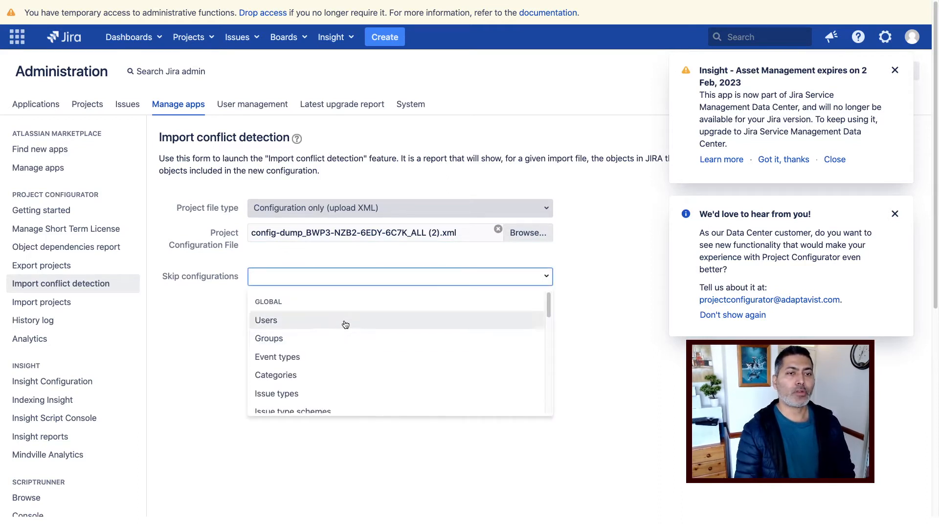
left_click(189, 341)
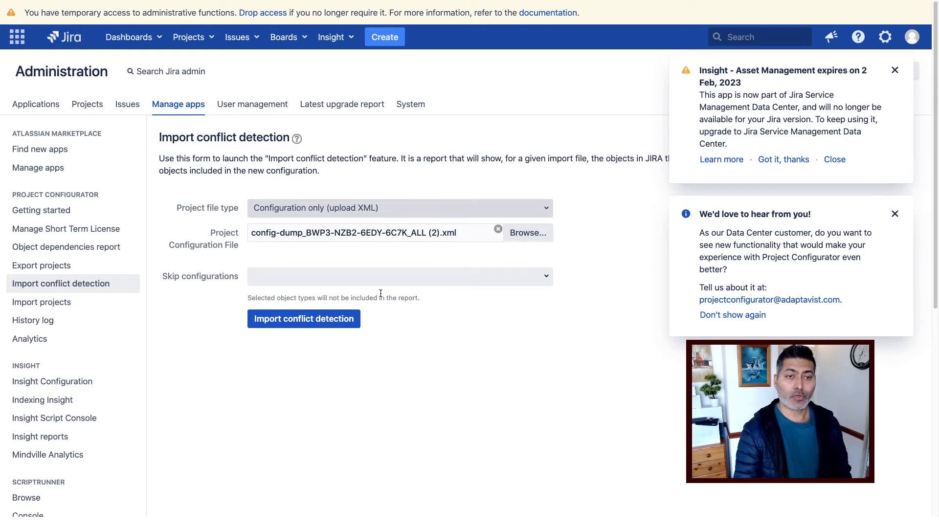
left_click(303, 324)
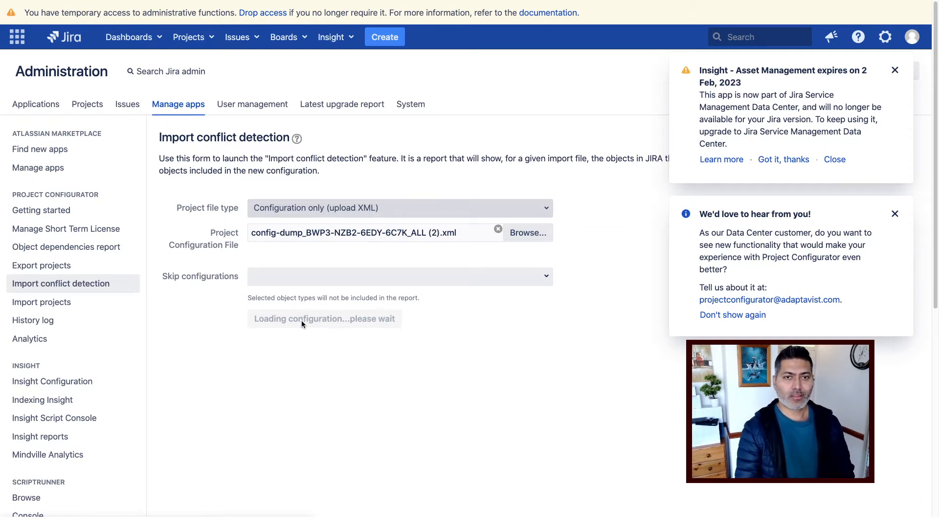
Dismiss the Insight expiry and feedback notices while the conflicts report loads.
left_click(895, 71)
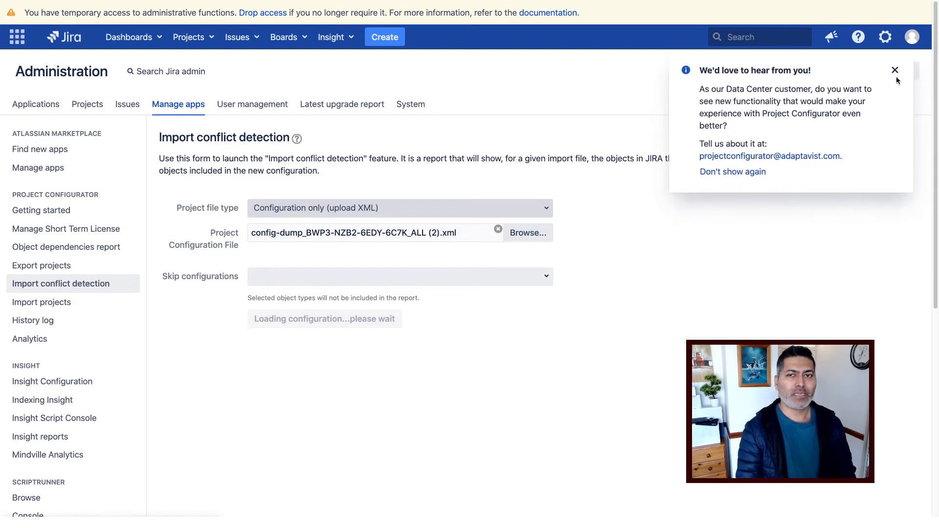
left_click(895, 72)
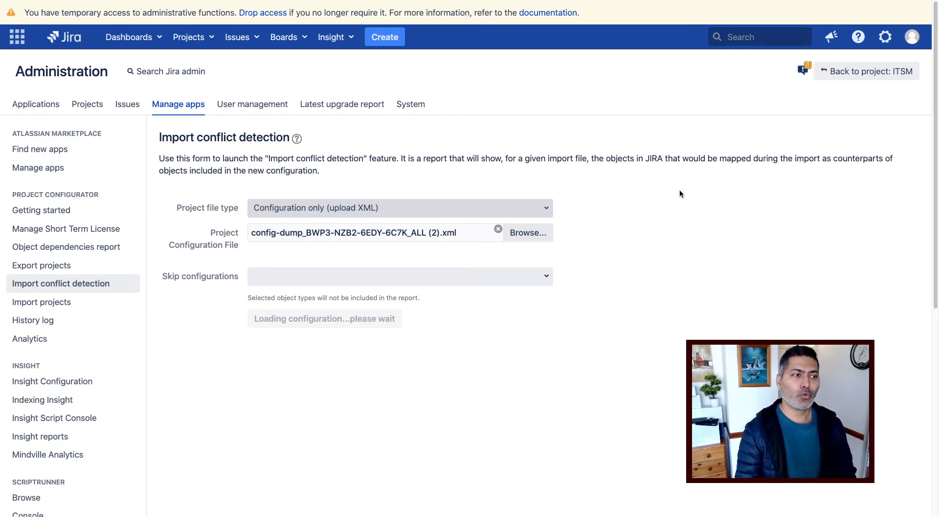
scroll(679, 191, "down", 5)
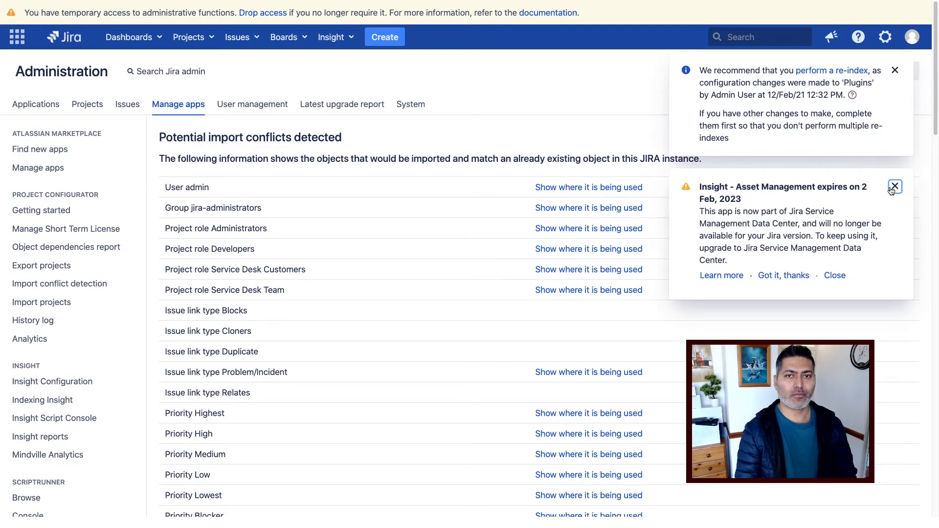
Dismiss the Insight and re-index notices, then review the User admin, Administrators and Blocks conflicts.
left_click(895, 186)
left_click(895, 70)
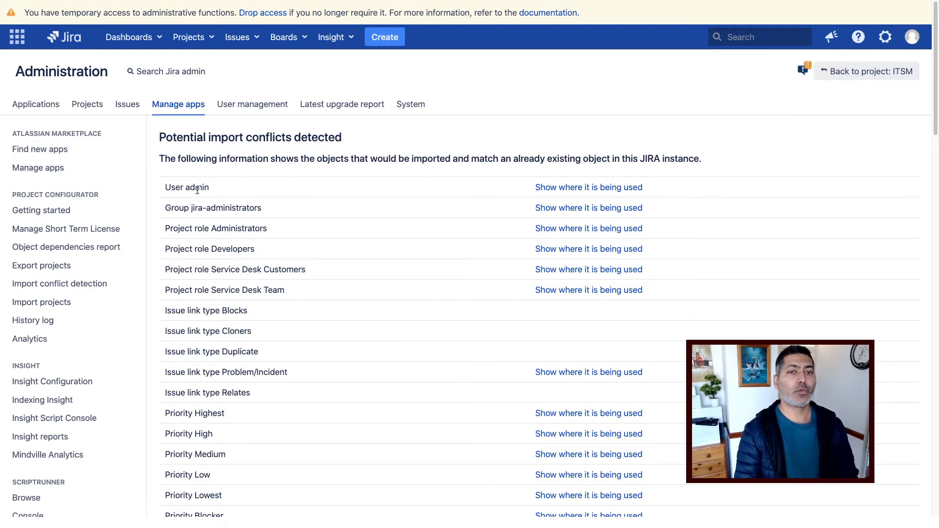
left_click(552, 189)
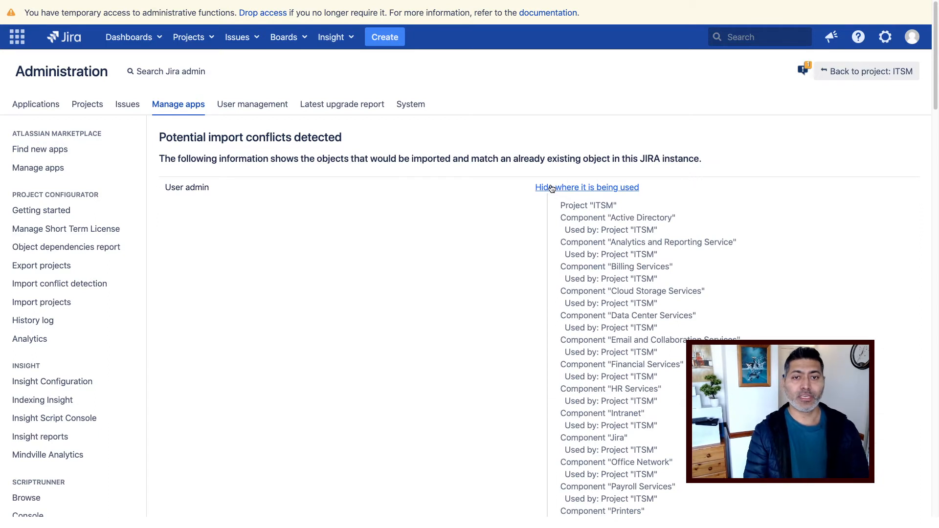
left_click(578, 189)
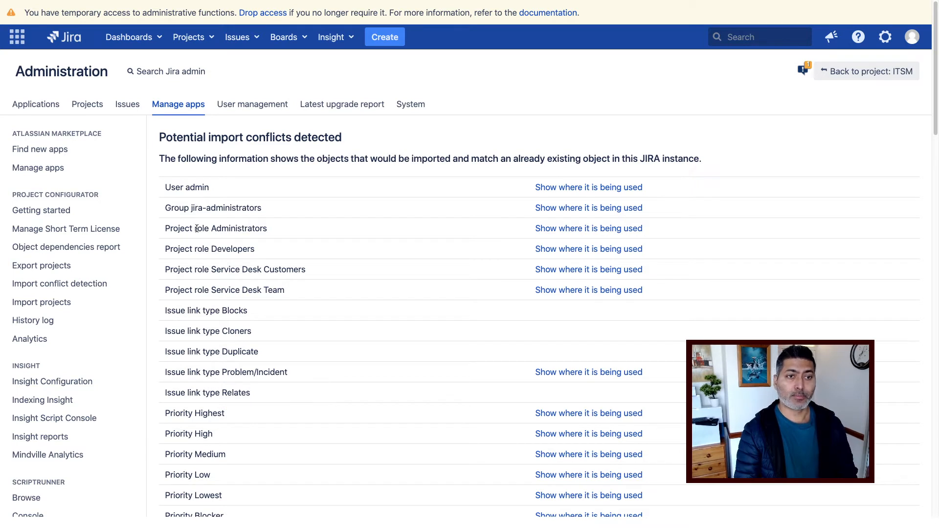
left_click_drag(197, 228, 252, 229)
left_click_drag(171, 312, 231, 311)
left_click(213, 320)
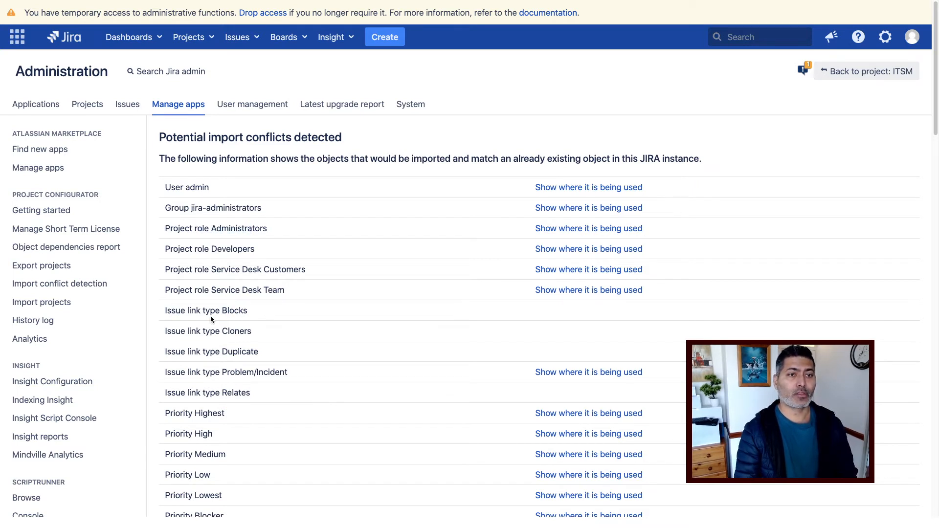
triple_click(204, 310)
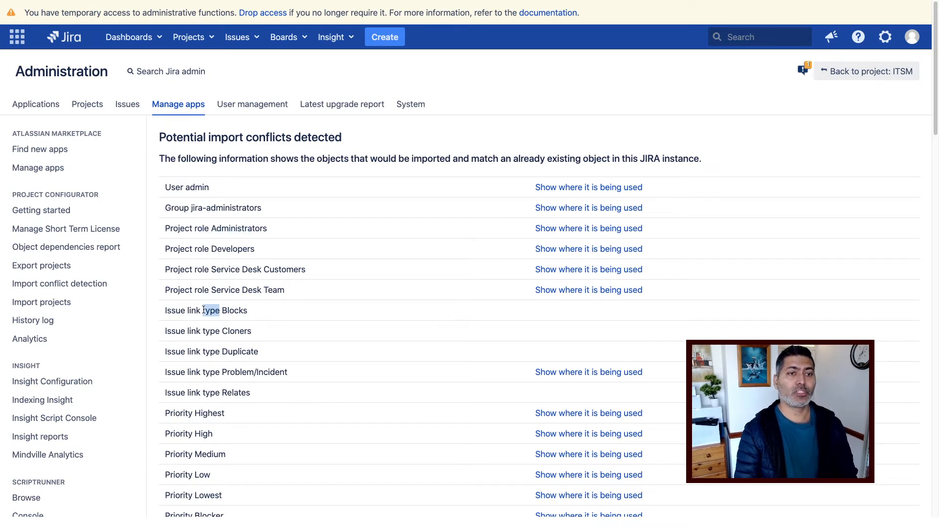
left_click(559, 317)
Show the eight workflows using the conflicting Status Closed, then scroll back to the top.
scroll(562, 314, "down", 3)
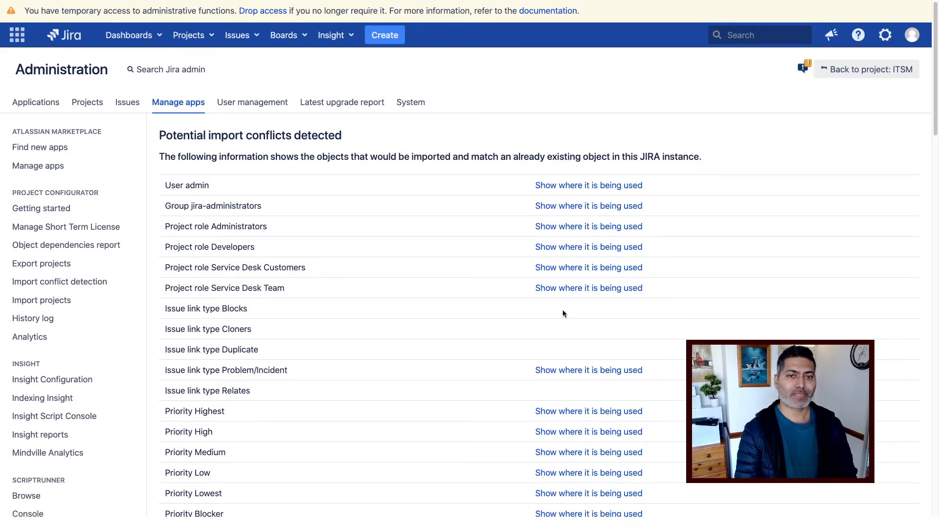
scroll(563, 313, "down", 1)
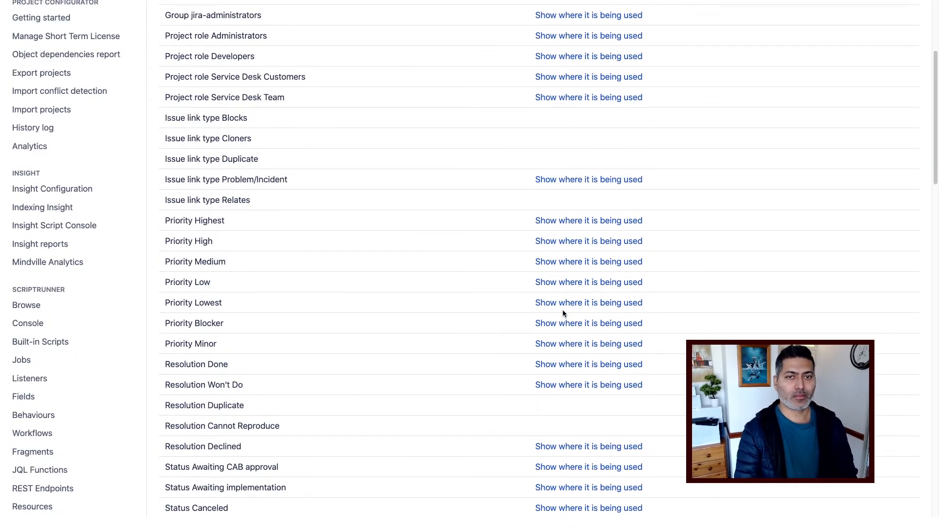
scroll(562, 313, "down", 3)
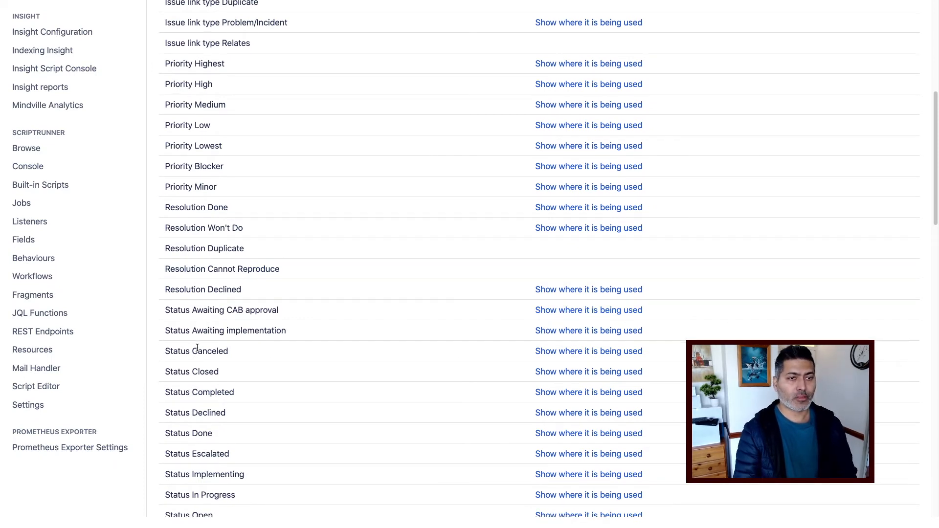
triple_click(195, 370)
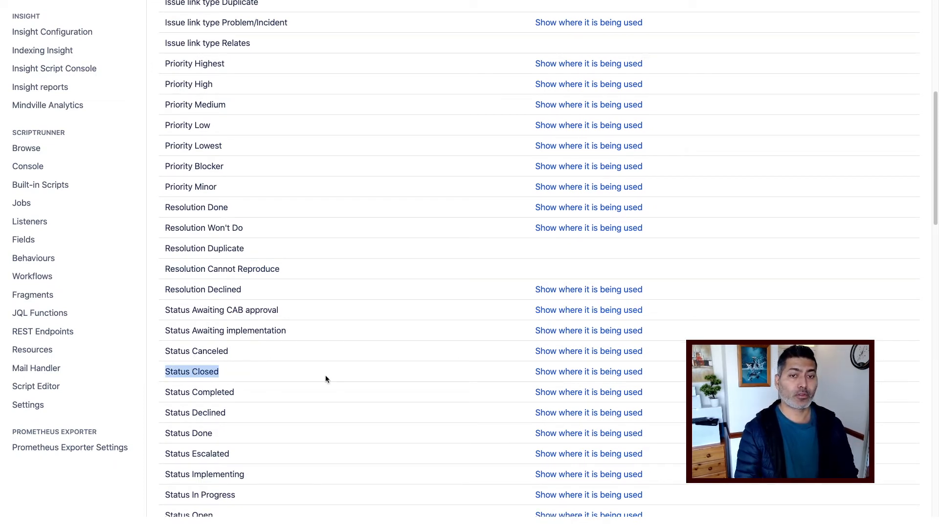
left_click(581, 372)
scroll(580, 374, "down", 6)
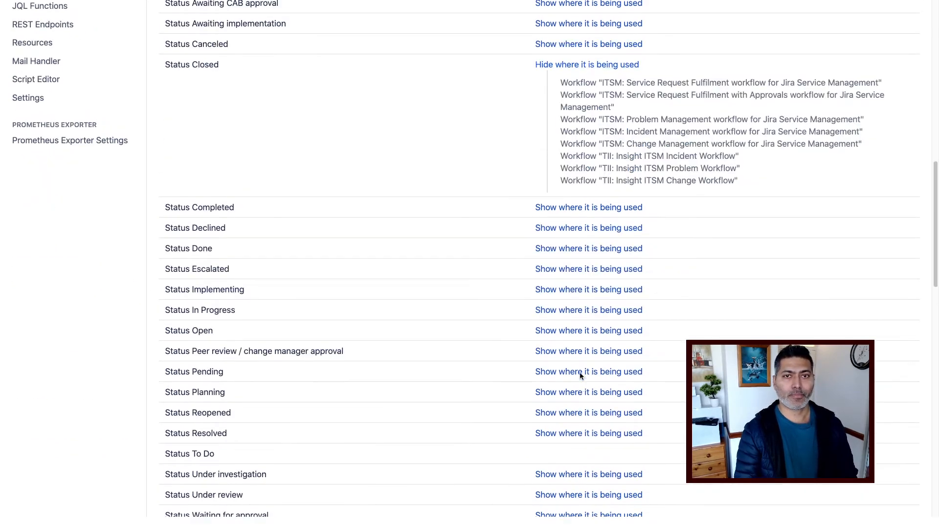
scroll(540, 233, "up", 2)
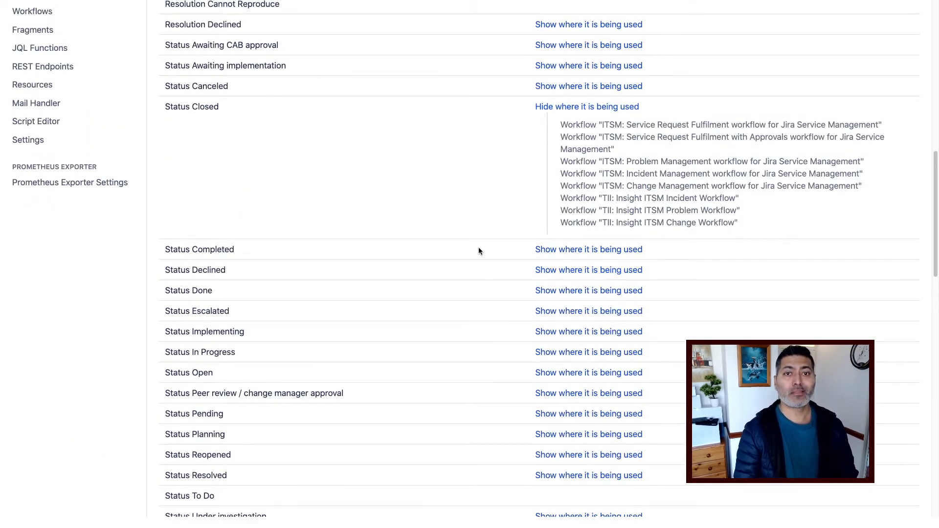
scroll(479, 250, "up", 4)
scroll(478, 251, "down", 12)
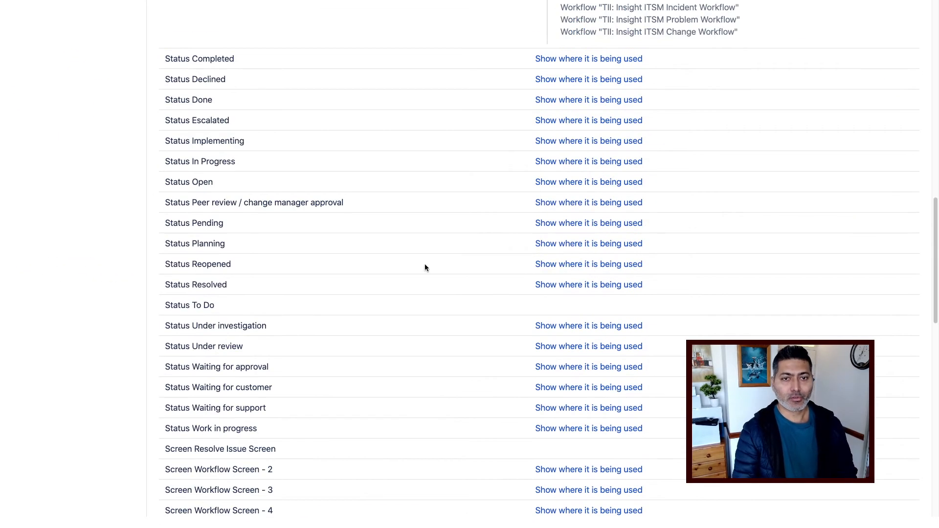
scroll(425, 267, "down", 3)
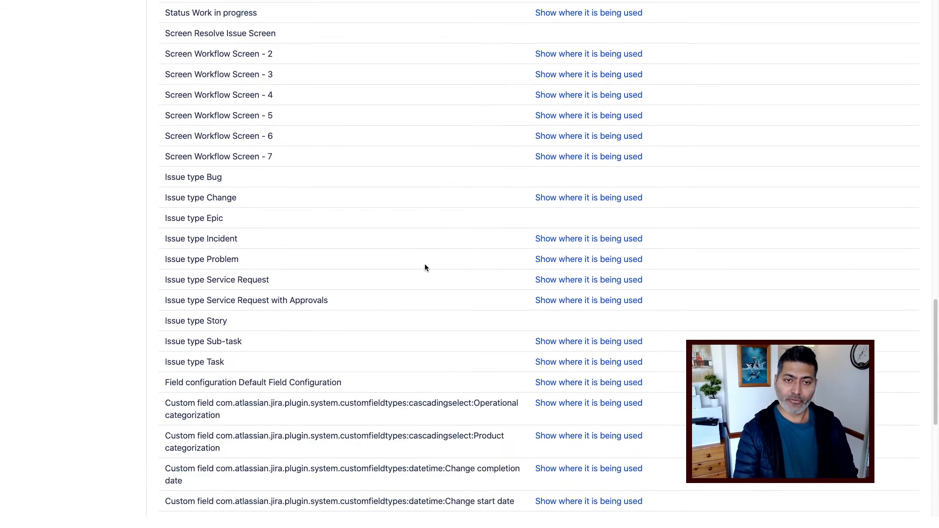
scroll(425, 268, "up", 7)
scroll(425, 267, "down", 9)
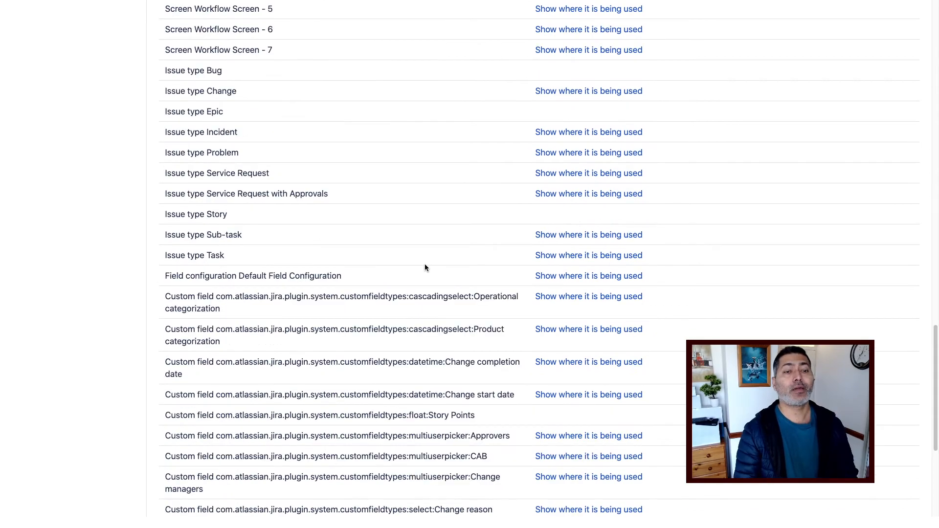
scroll(424, 267, "up", 20)
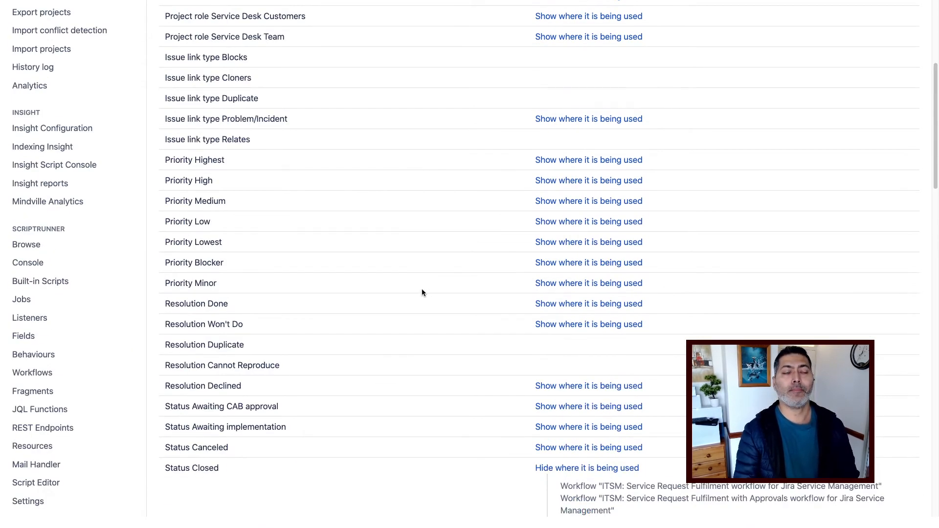
scroll(421, 292, "up", 5)
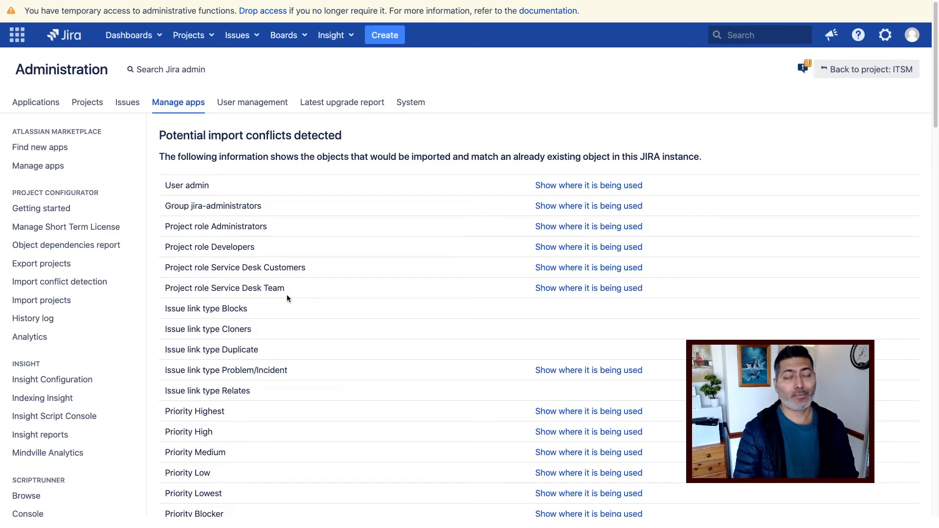
scroll(287, 298, "down", 3)
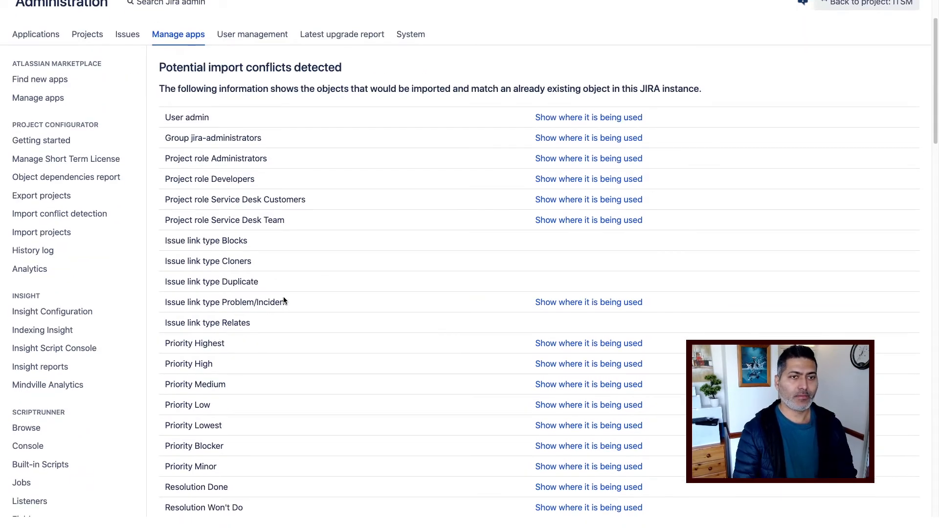
scroll(284, 299, "down", 4)
scroll(283, 296, "up", 5)
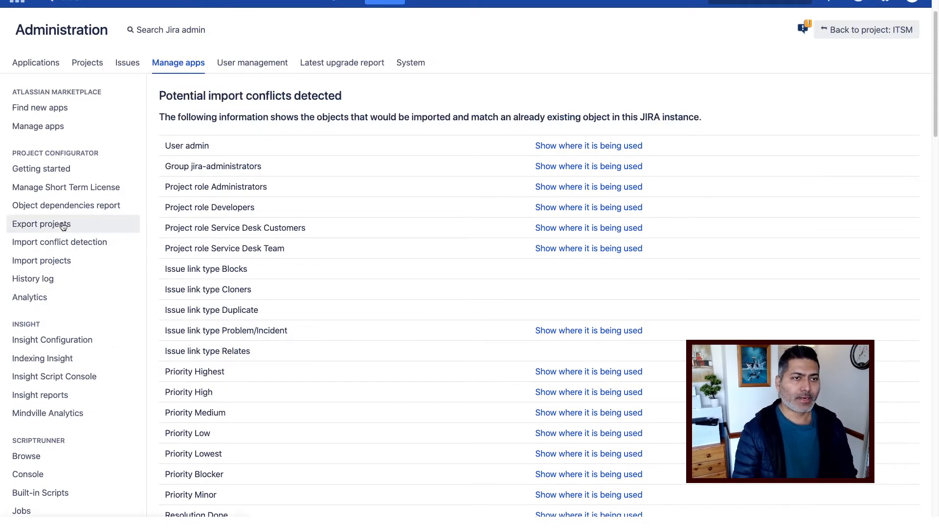
Open Project Configurator's Import projects form and browse for a configuration file in tmp.
left_click(56, 264)
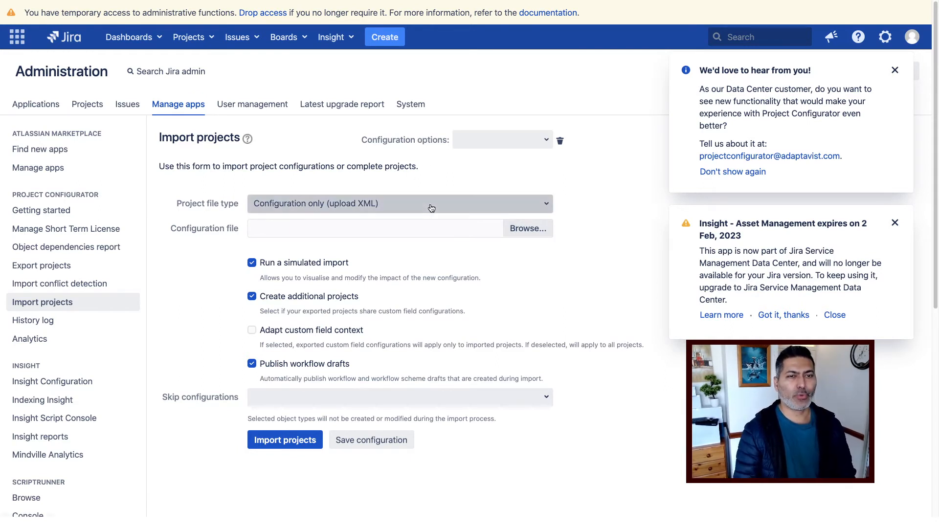
left_click(531, 231)
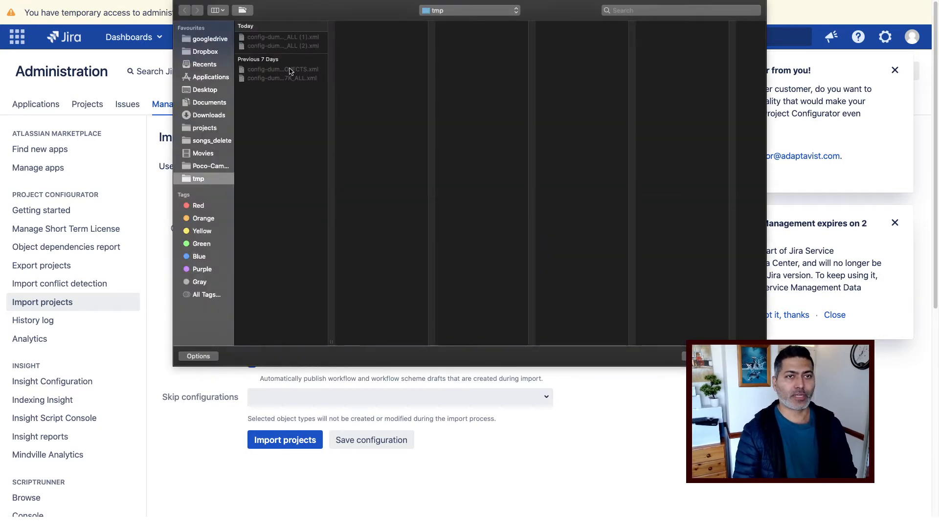
Attach config-dump_BWP3-NZB2-6EDY-6C7K_ALL (2).xml from tmp as the configuration to import.
left_click(296, 46)
double_click(296, 47)
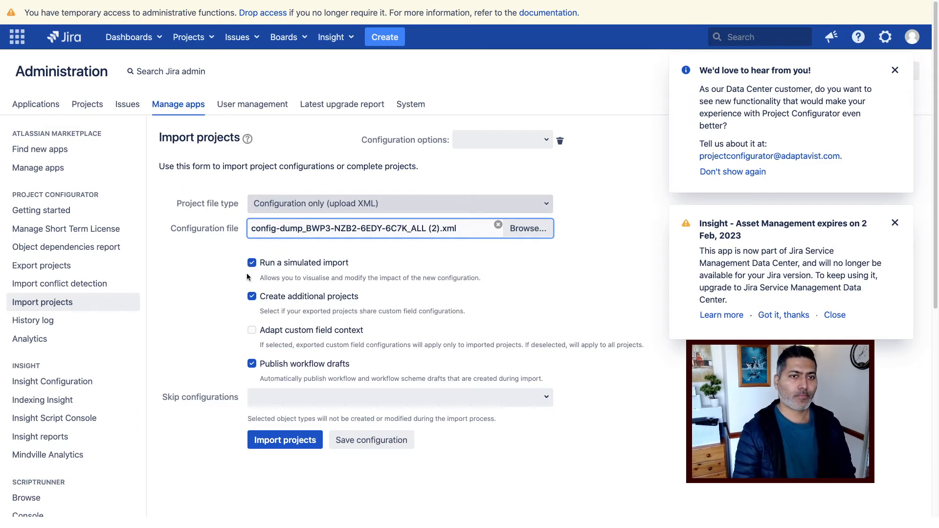
scroll(187, 308, "down", 1)
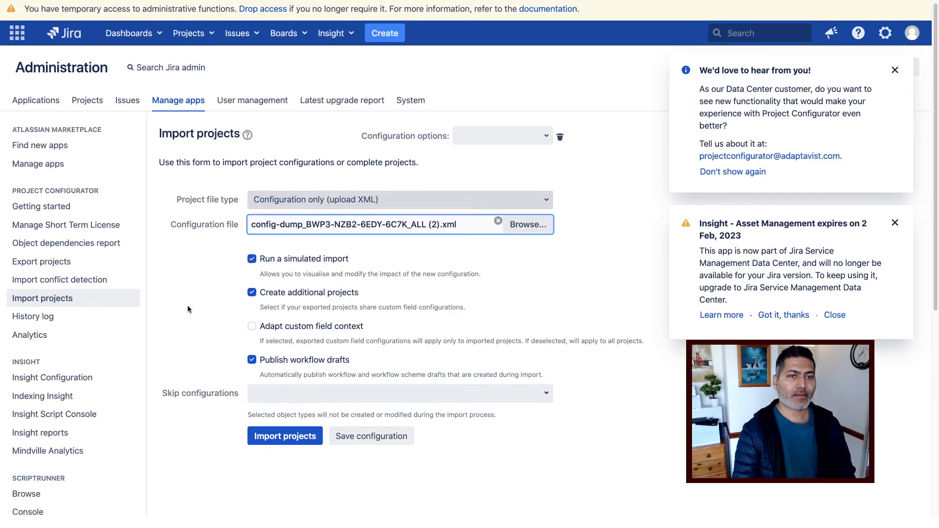
scroll(188, 309, "down", 1)
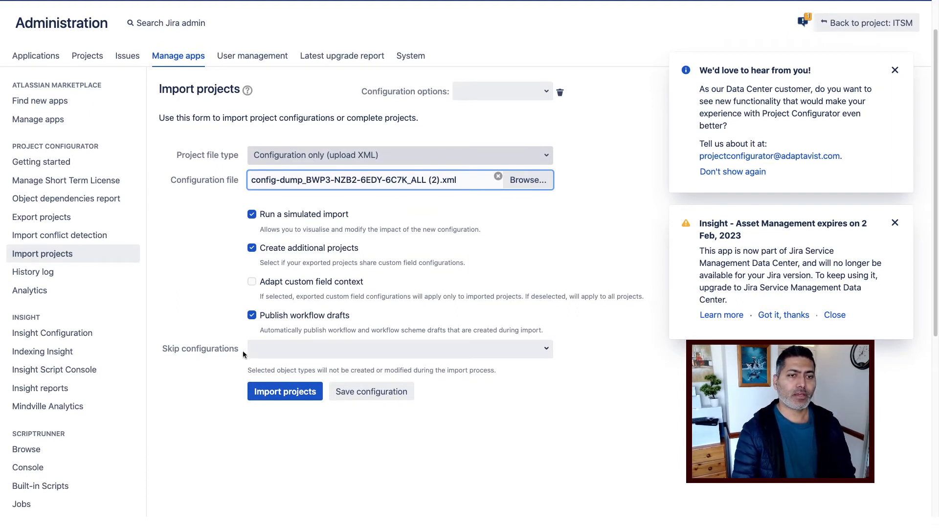
Run the simulated import, yielding 53 changes, 1191 new objects, 43 warnings and 9 errors.
left_click(270, 394)
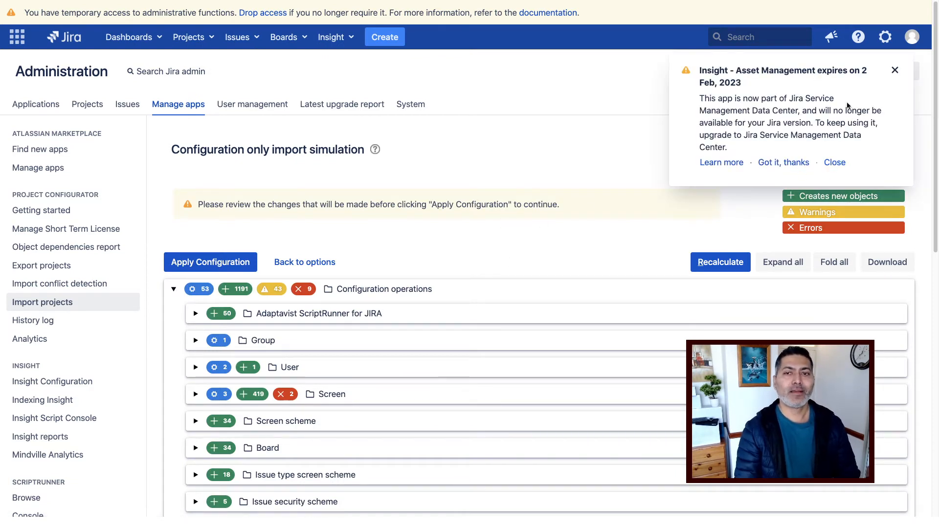
Close the Insight - Asset Management expiry notice and scroll down the simulation tree.
left_click(838, 162)
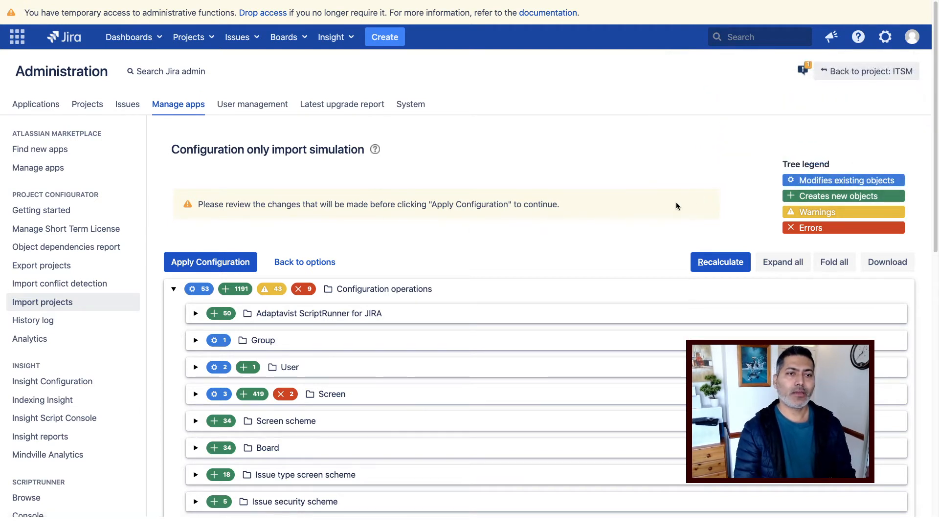
scroll(664, 218, "down", 1)
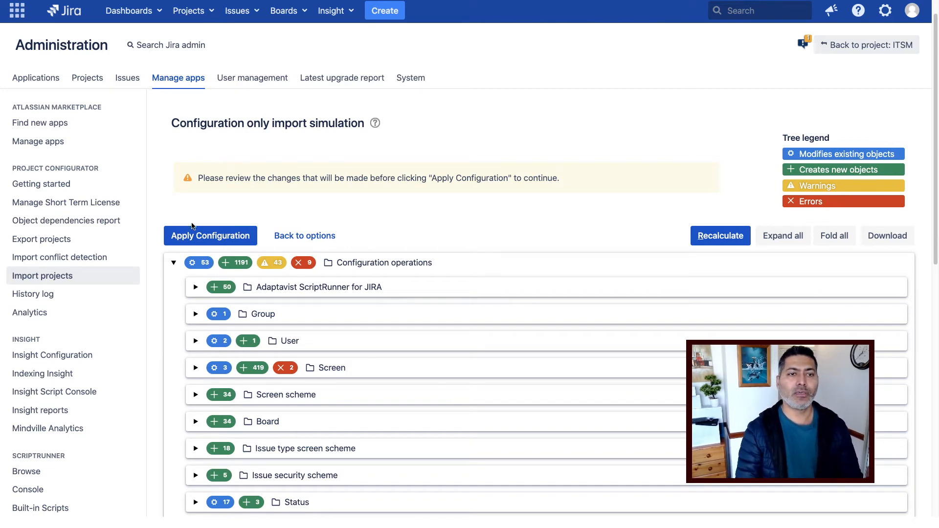
left_click(195, 314)
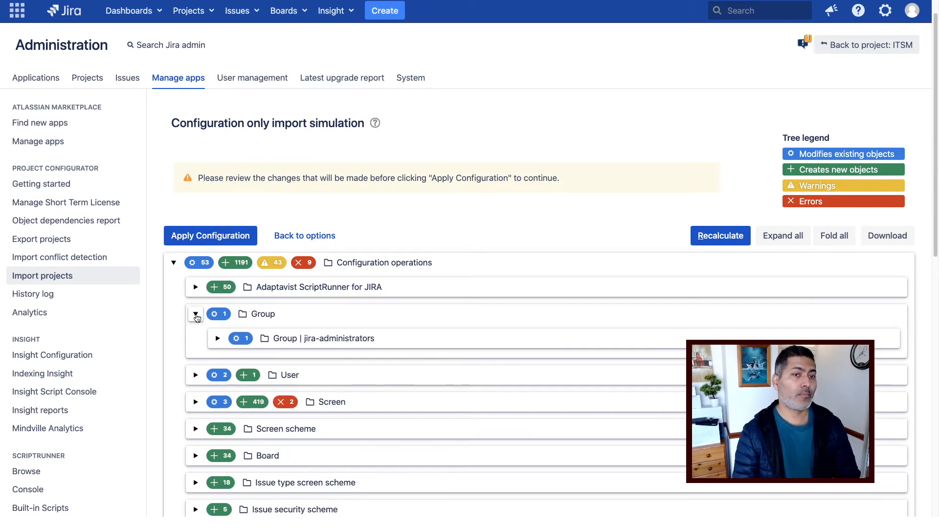
left_click(218, 339)
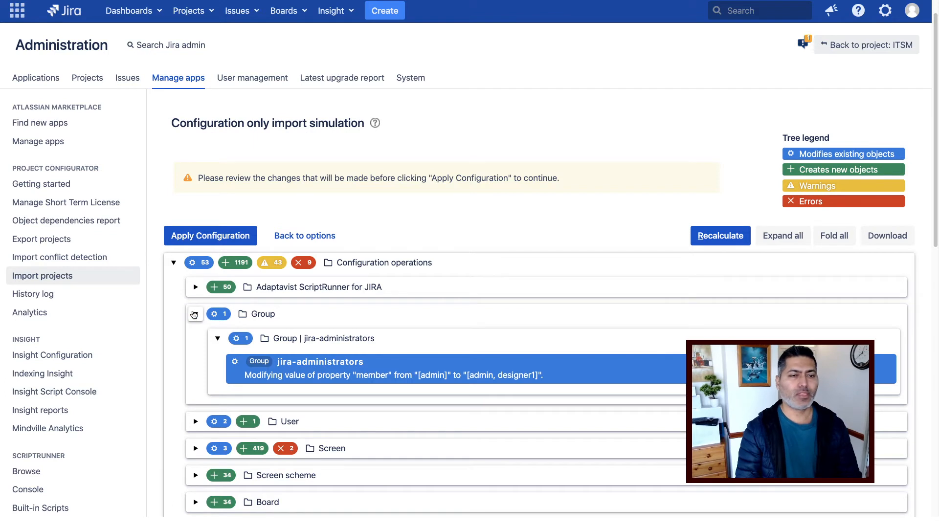
left_click(194, 315)
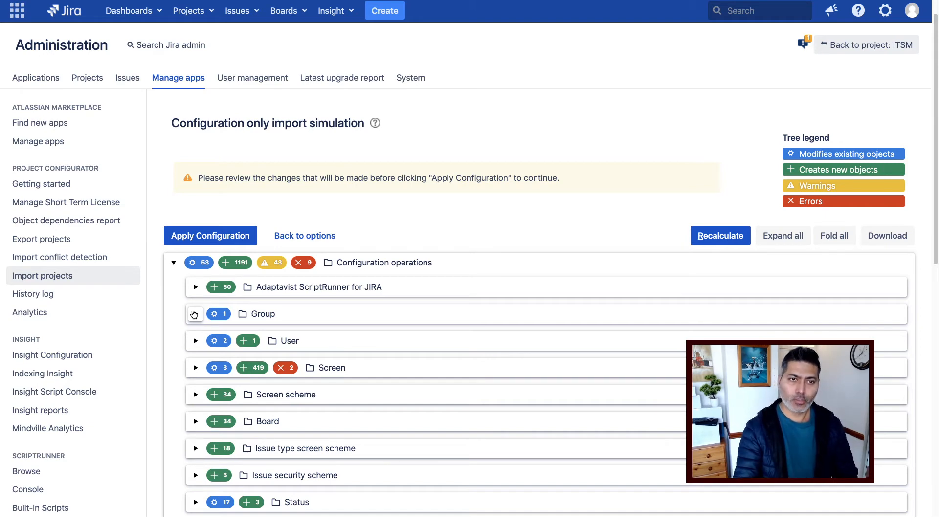
left_click(194, 314)
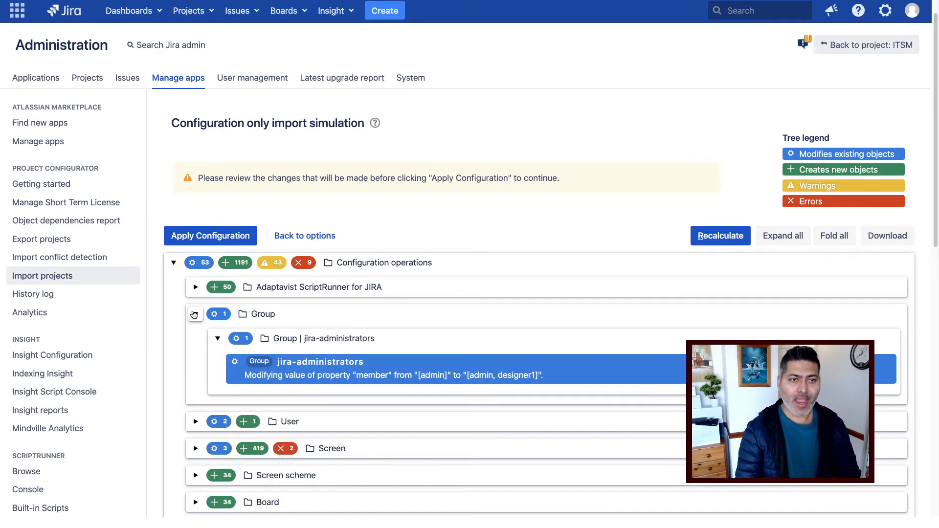
left_click(194, 314)
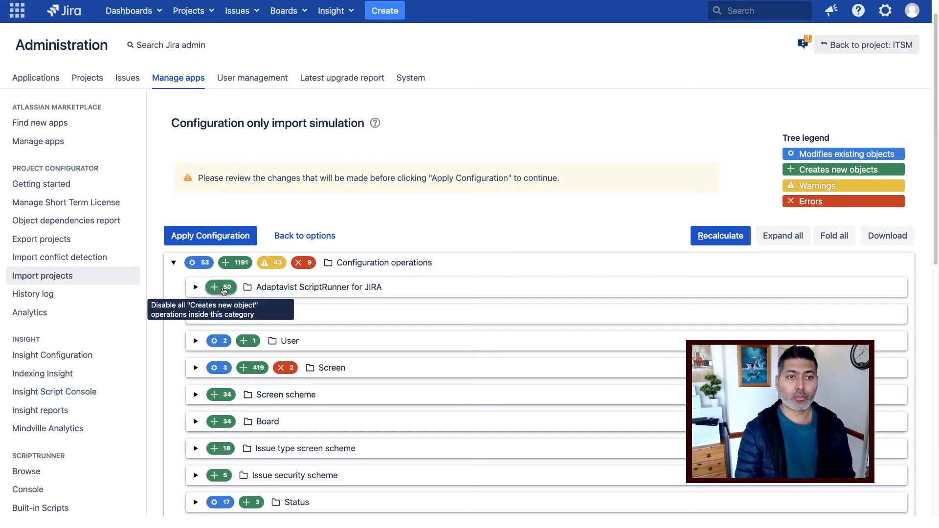
Disable the +50 ScriptRunner creations, checking its Behaviour folders, so new objects drop to 1141.
left_click(223, 289)
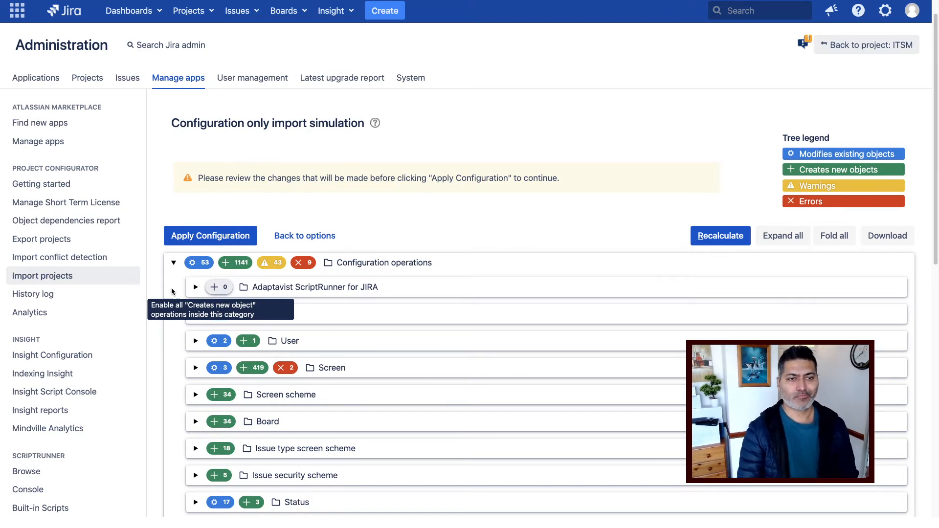
left_click(195, 288)
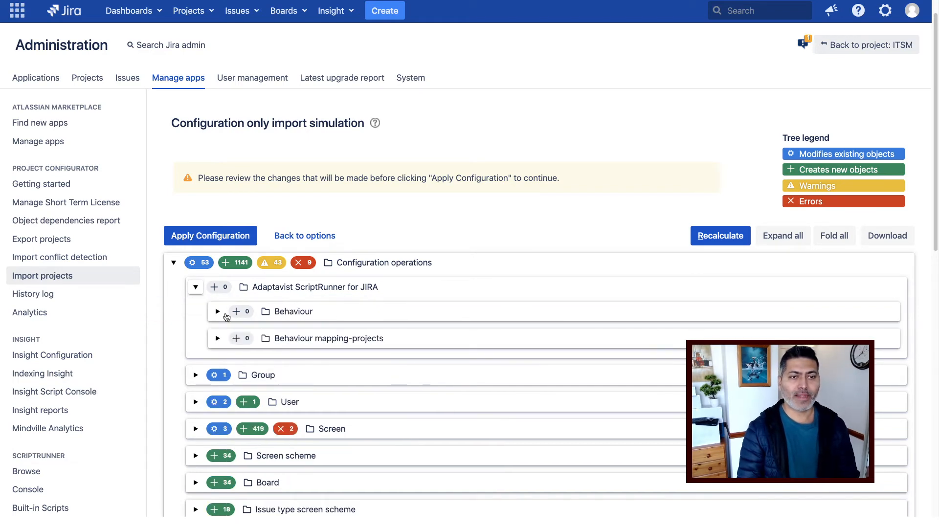
left_click(218, 312)
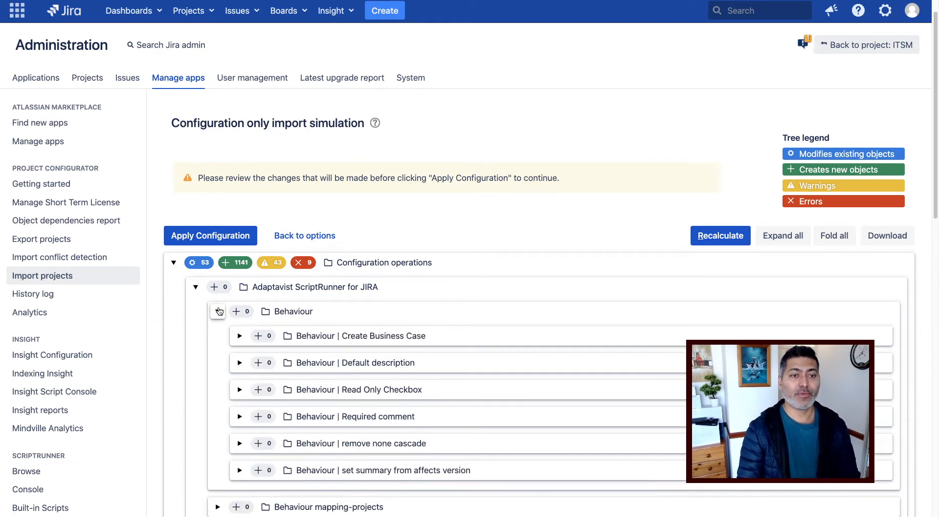
left_click(219, 311)
left_click(218, 340)
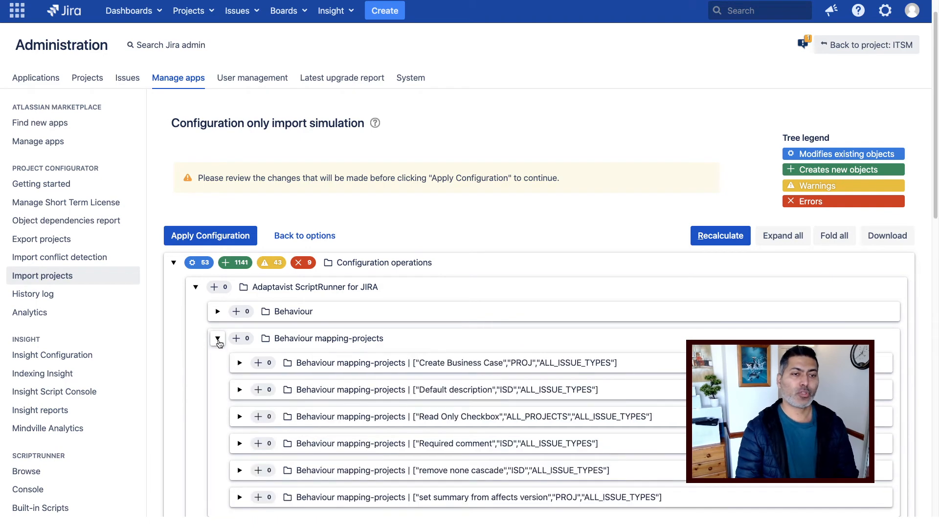
left_click(218, 338)
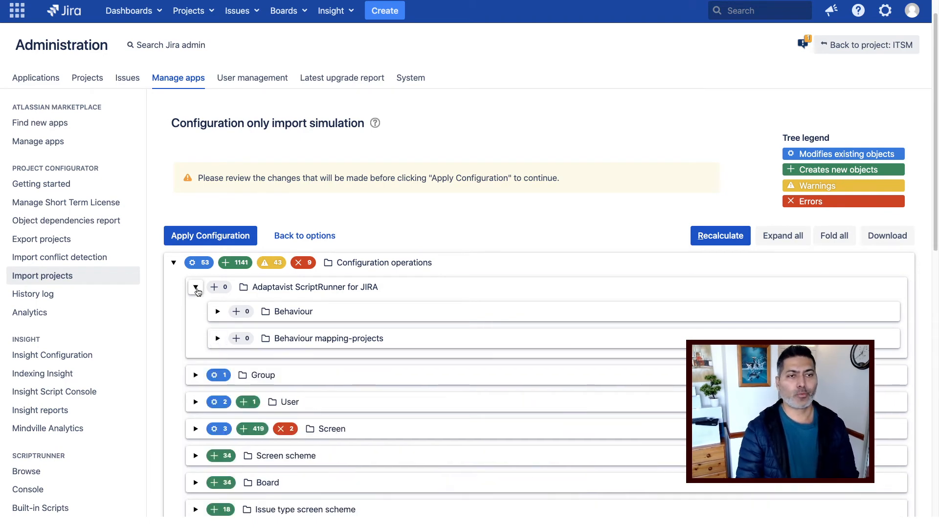
left_click(195, 288)
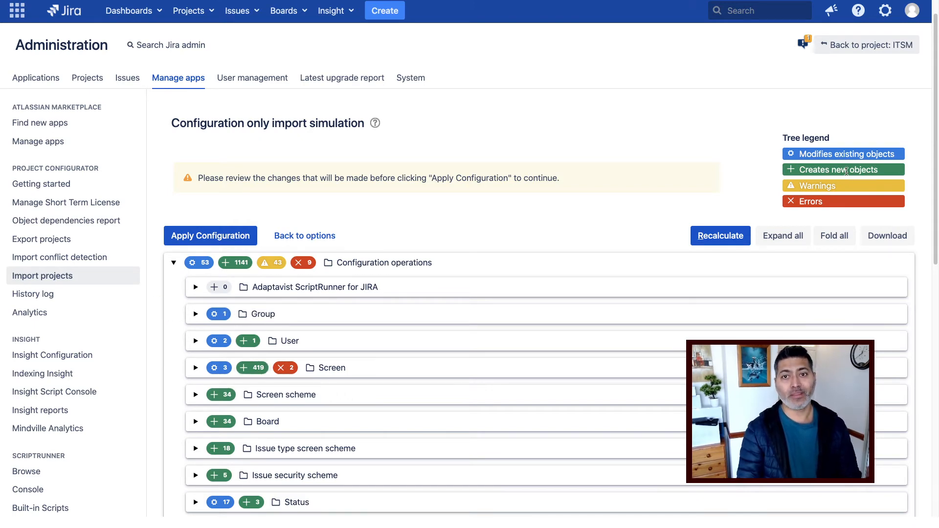
Expand Workflow and open the BAS workflow row to read its missing-postfunction warnings.
scroll(250, 377, "down", 5)
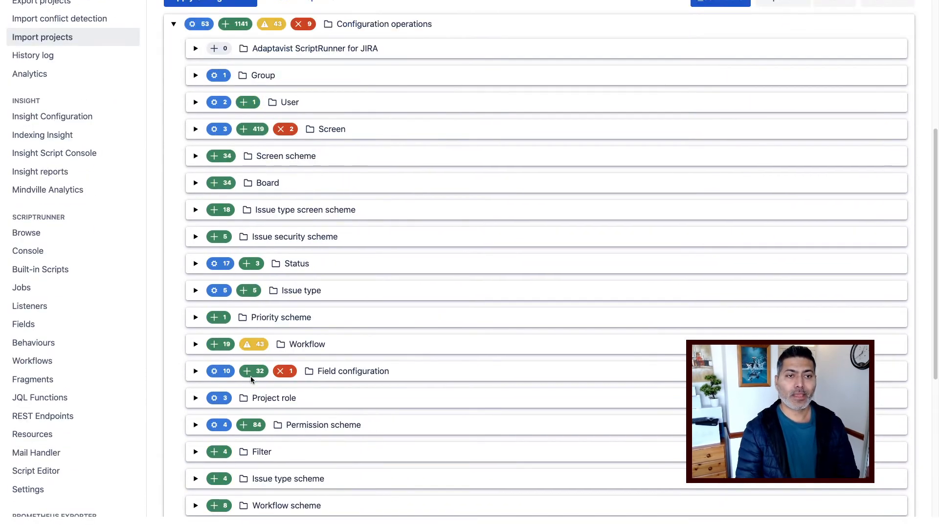
left_click(195, 345)
scroll(194, 347, "down", 4)
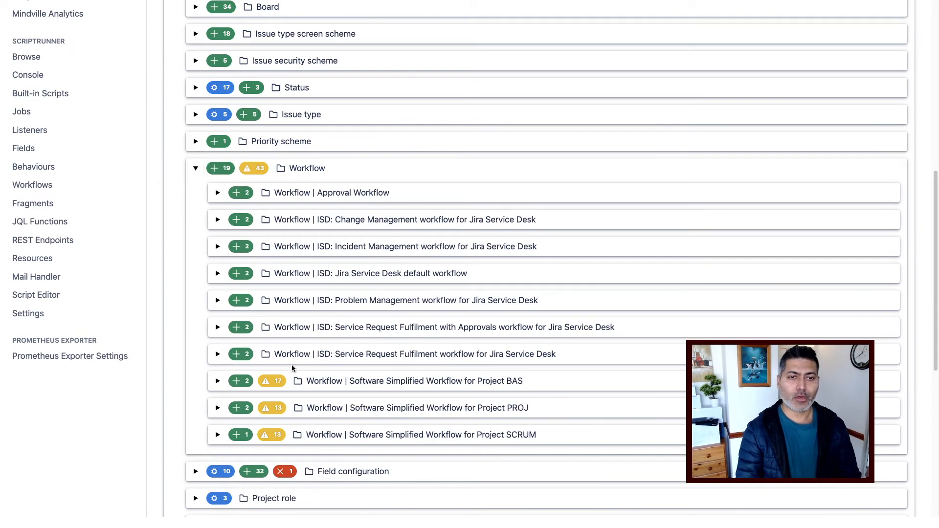
scroll(272, 380, "up", 9)
scroll(272, 380, "down", 9)
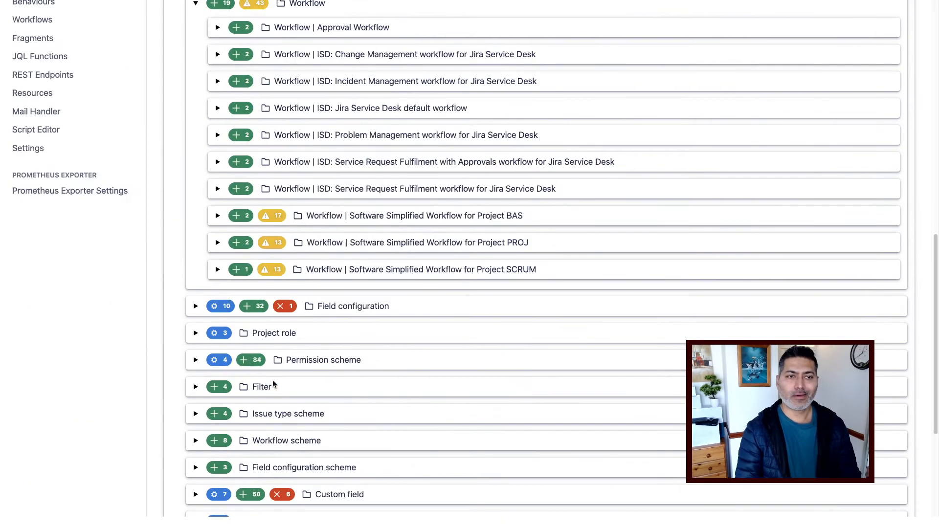
left_click(218, 216)
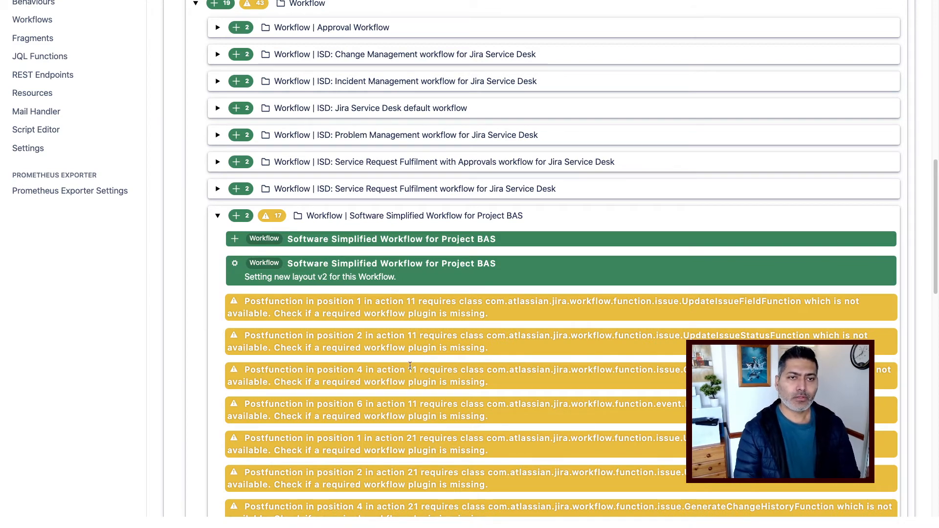
scroll(409, 366, "down", 2)
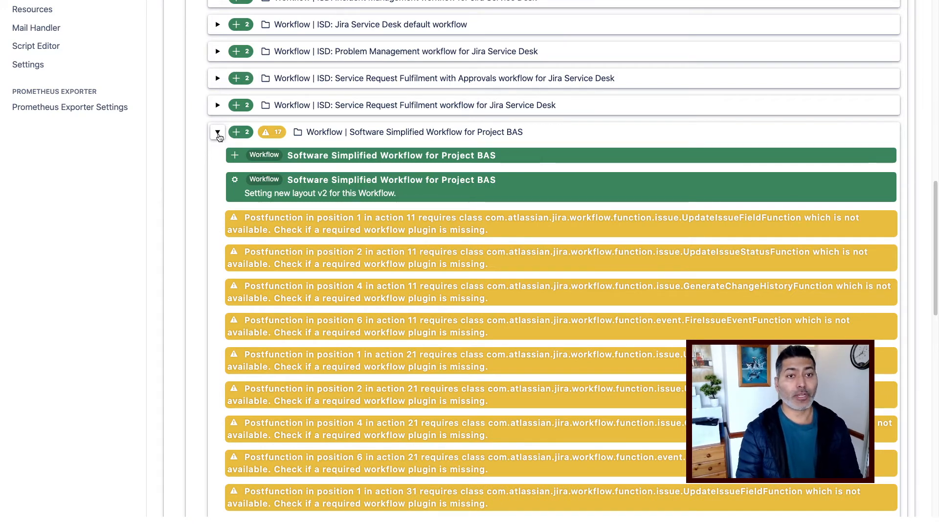
scroll(245, 171, "down", 13)
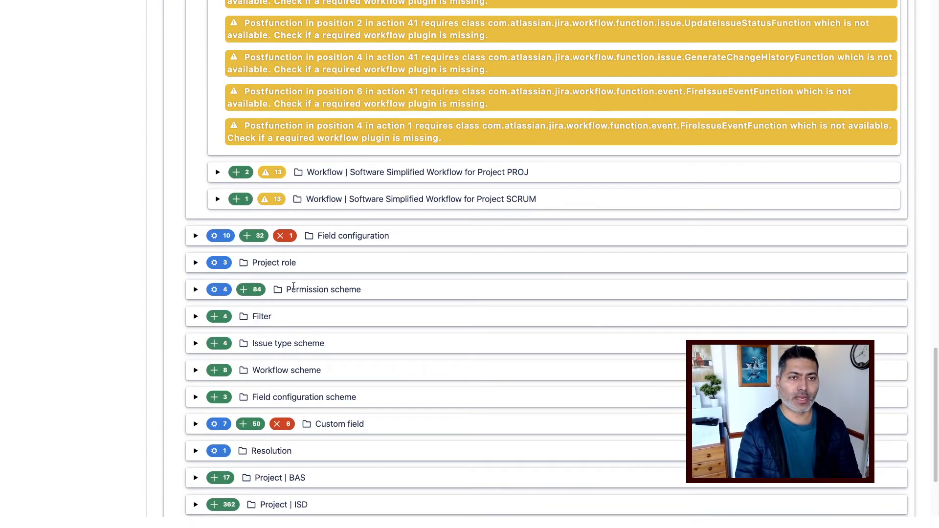
scroll(274, 269, "down", 4)
scroll(289, 286, "up", 7)
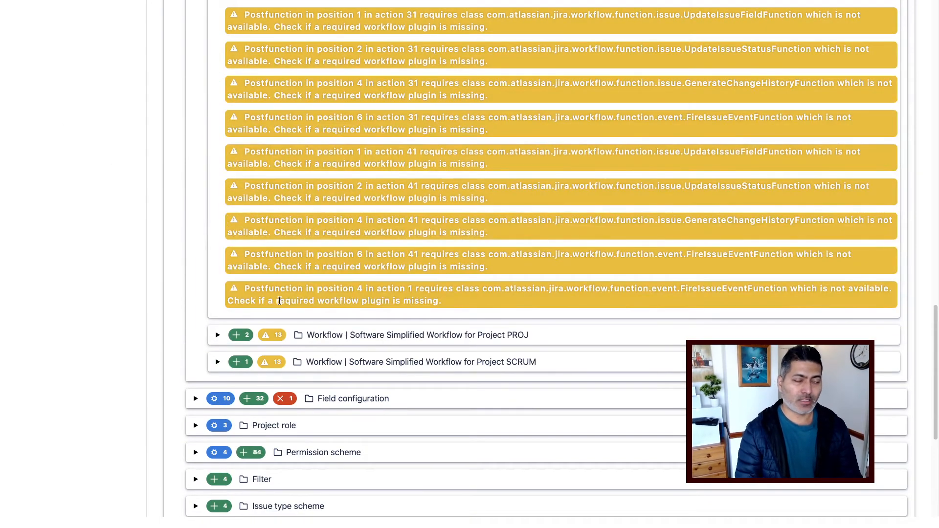
scroll(279, 300, "up", 9)
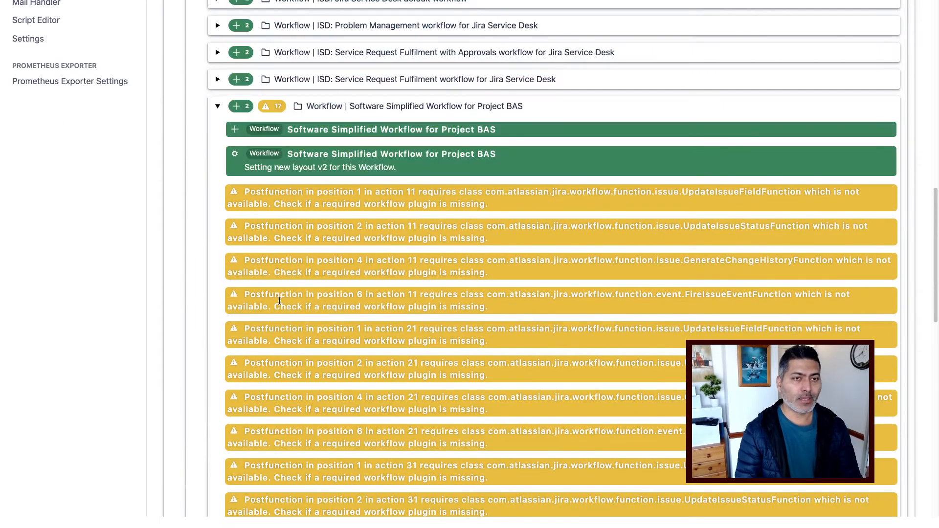
Toggle the BAS workflow's 2 creations off and back on, keeping them in the import.
left_click(219, 106)
left_click(216, 106)
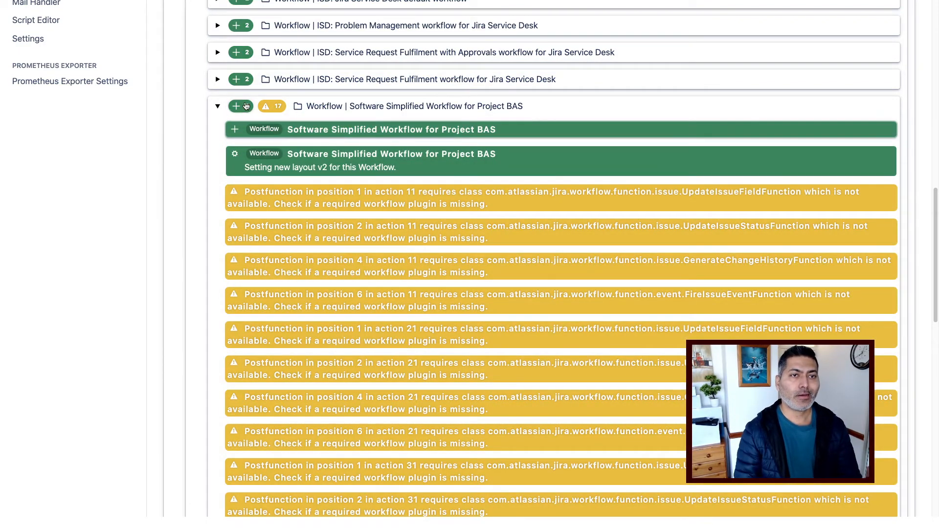
left_click(238, 107)
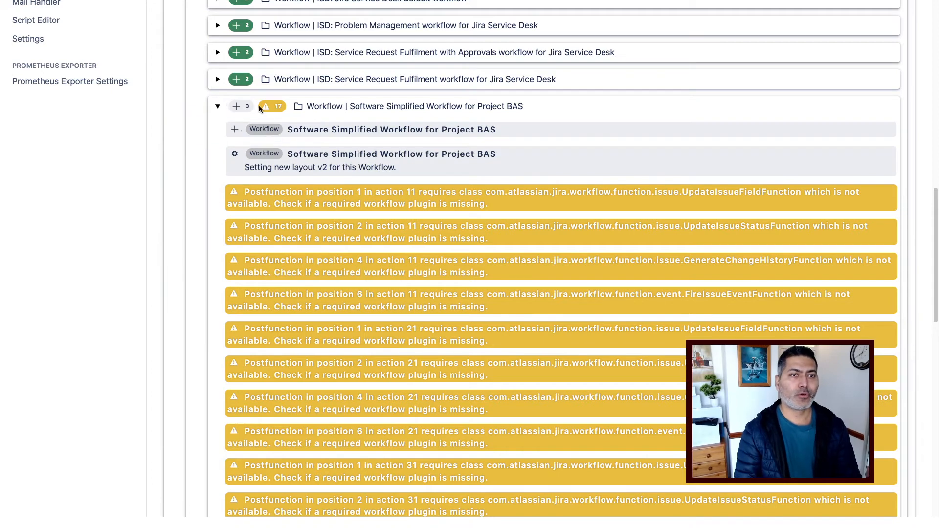
left_click(240, 108)
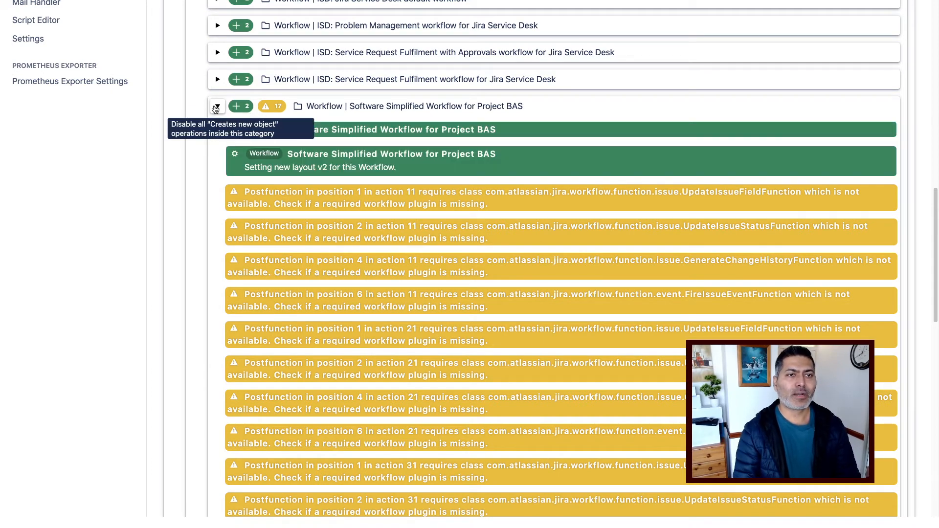
left_click(216, 106)
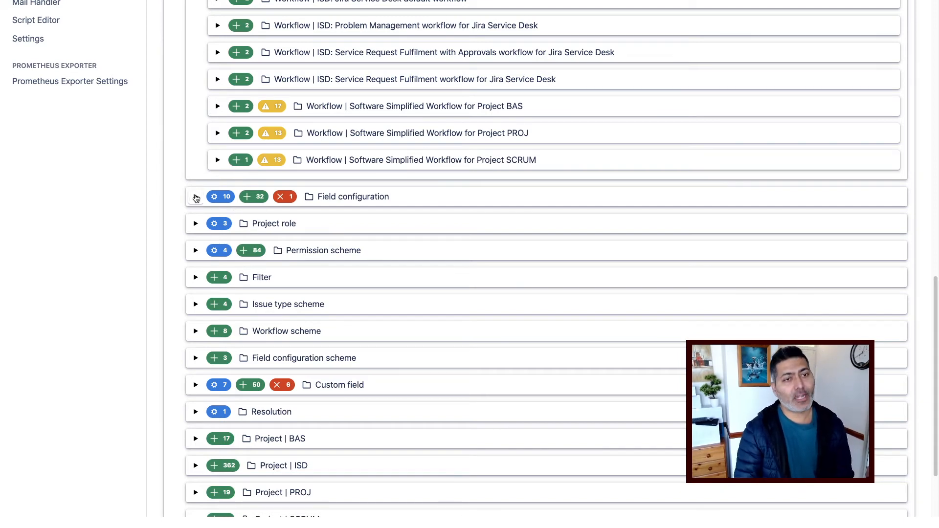
Expand Field configuration and its Jira Service Desk child items.
left_click(196, 196)
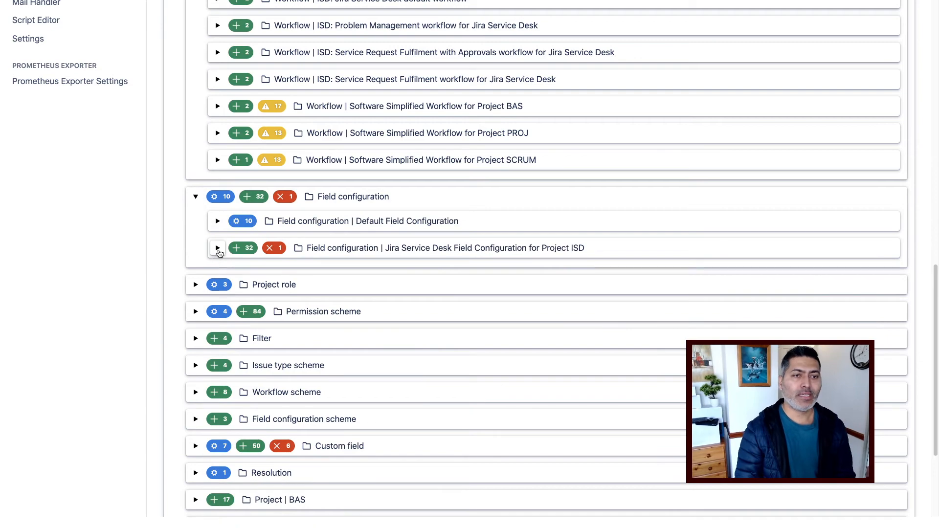
left_click(216, 248)
scroll(341, 273, "down", 6)
scroll(341, 272, "down", 5)
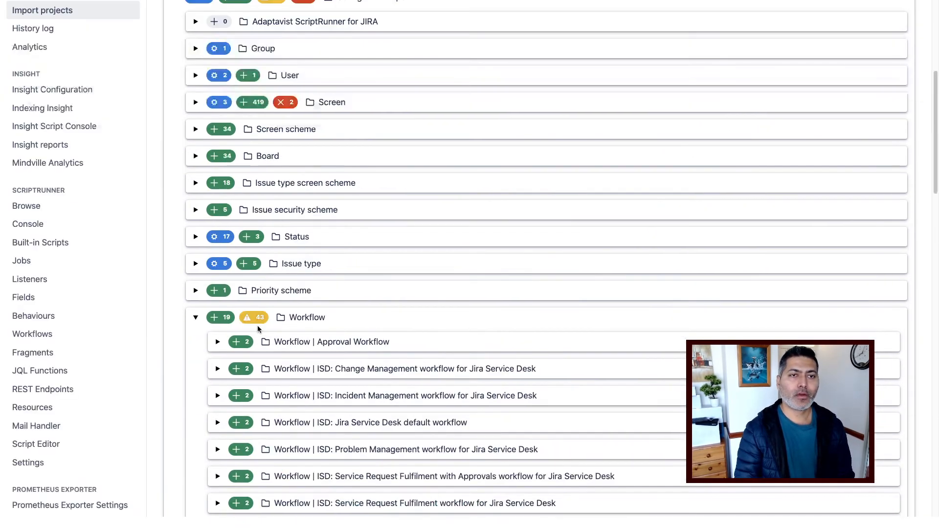
Trace the 2 Screen errors to PROJ: Scrum Default Issue Screen's Field Tab missing Organisation field.
left_click(195, 102)
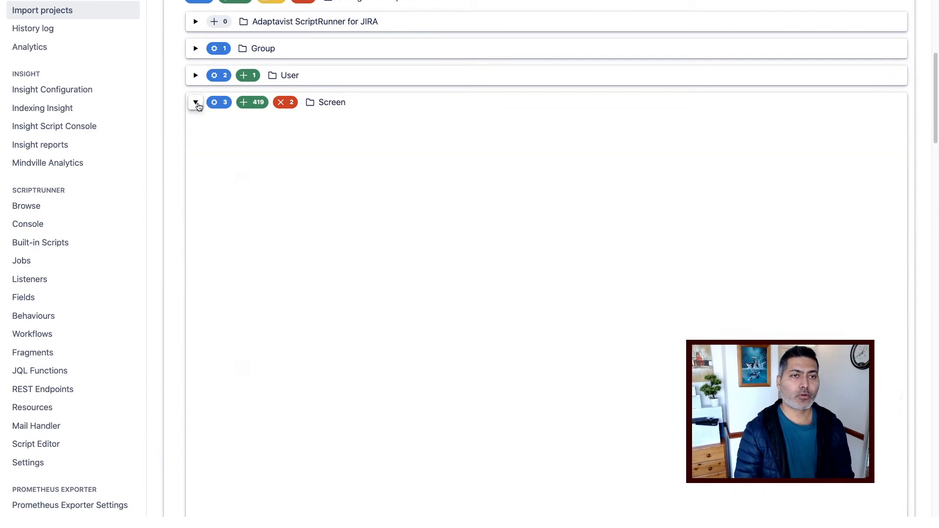
scroll(321, 184, "down", 10)
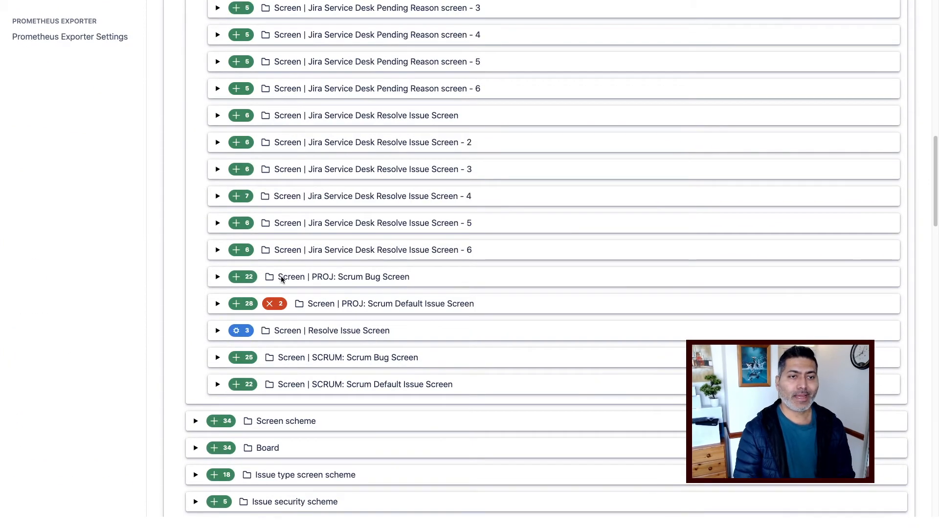
left_click(218, 304)
scroll(315, 275, "down", 2)
scroll(315, 274, "down", 2)
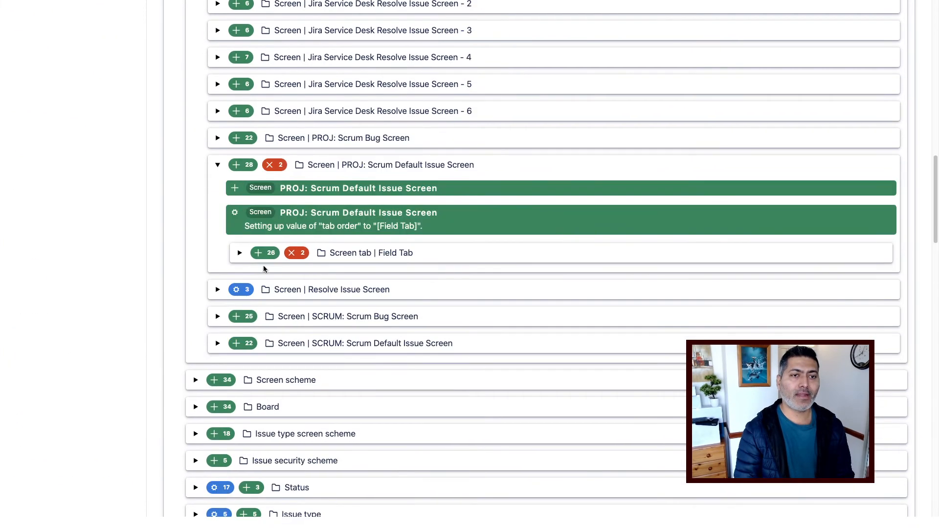
left_click(259, 258)
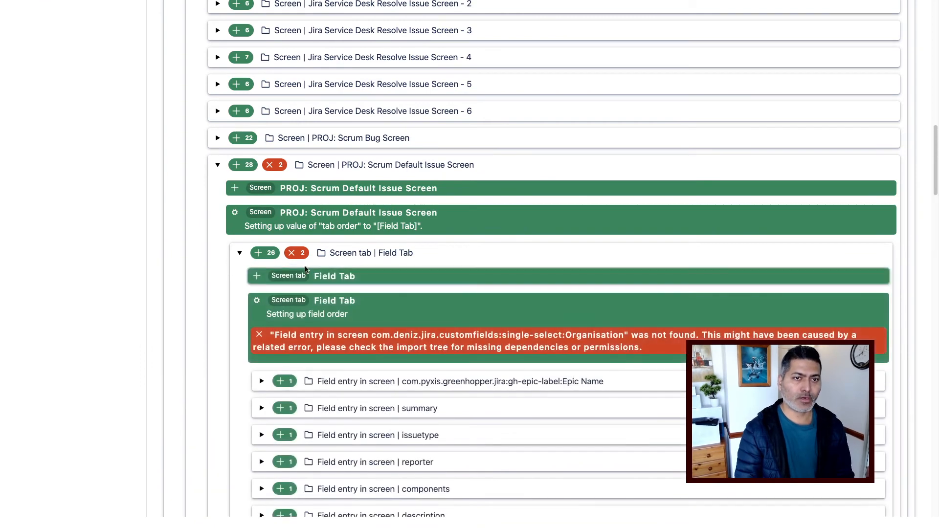
scroll(306, 269, "down", 4)
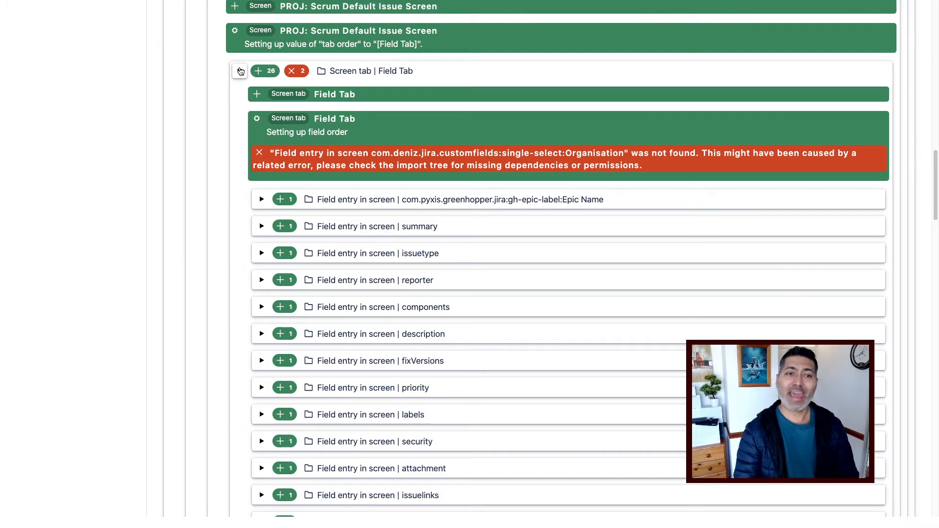
left_click(240, 72)
scroll(409, 216, "up", 15)
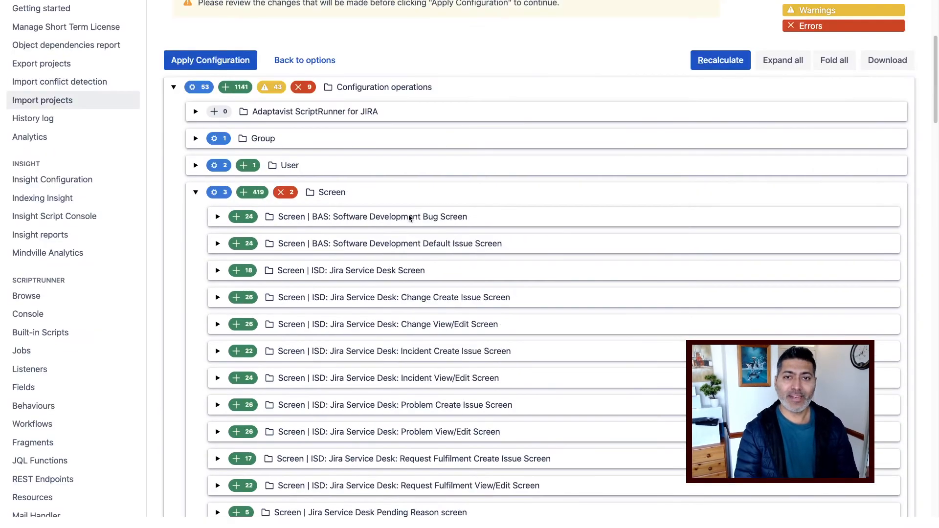
scroll(409, 215, "up", 5)
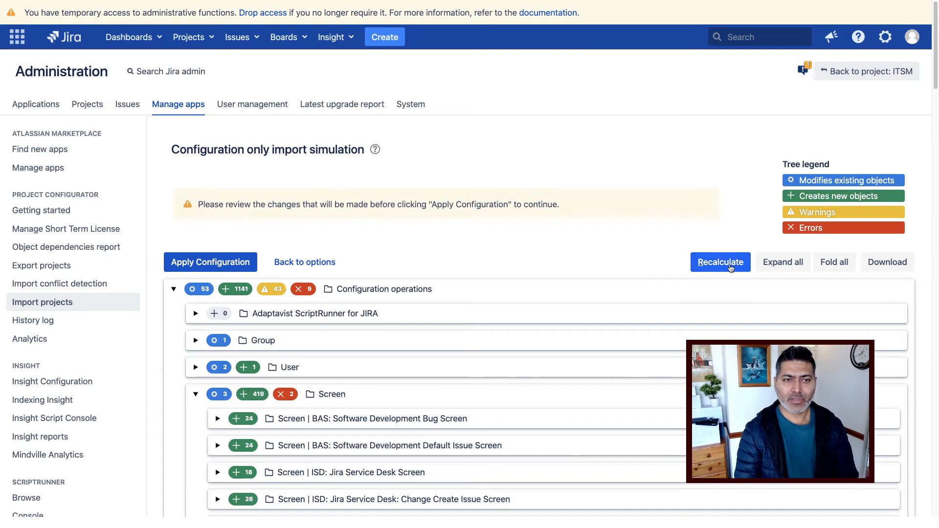
Recalculate the simulation and review it: custom fields with 7 changes, 50 new objects, 6 errors.
left_click(718, 265)
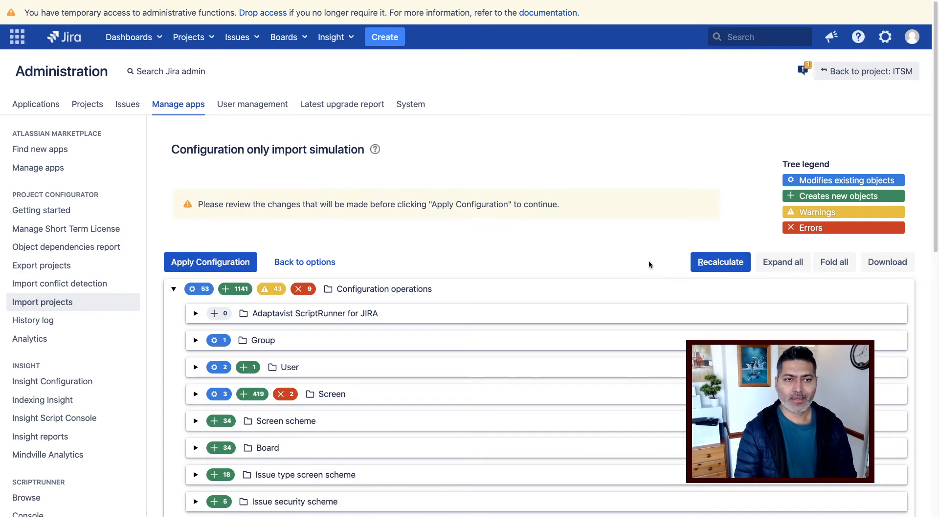
scroll(224, 345, "down", 6)
scroll(225, 345, "up", 6)
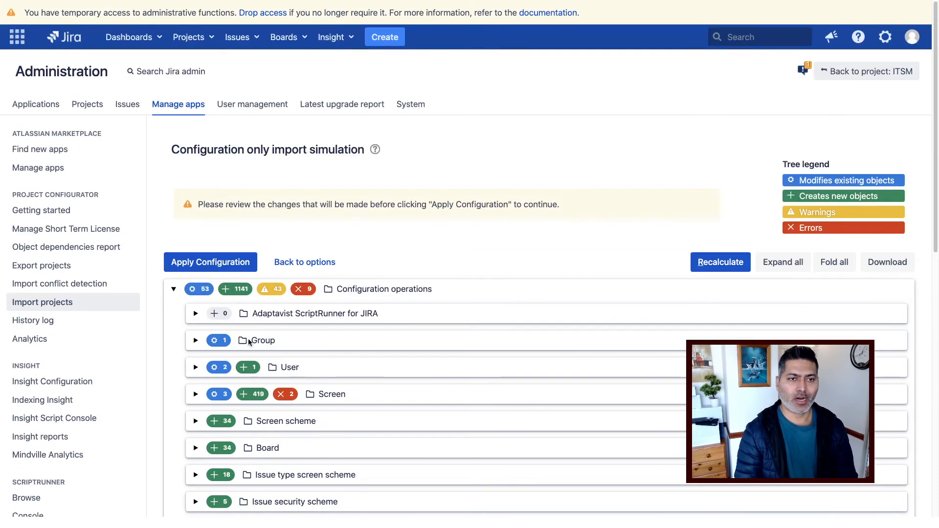
scroll(247, 340, "down", 3)
scroll(248, 341, "up", 3)
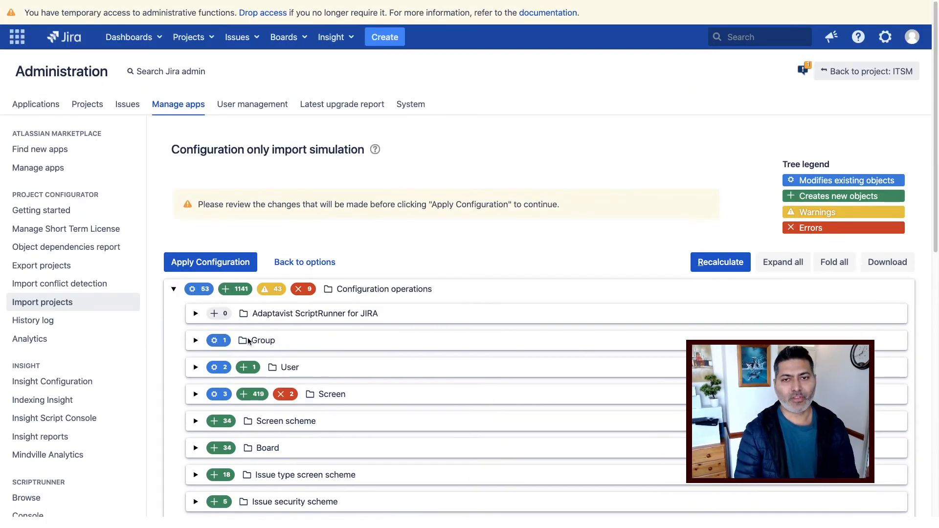
scroll(412, 345, "down", 9)
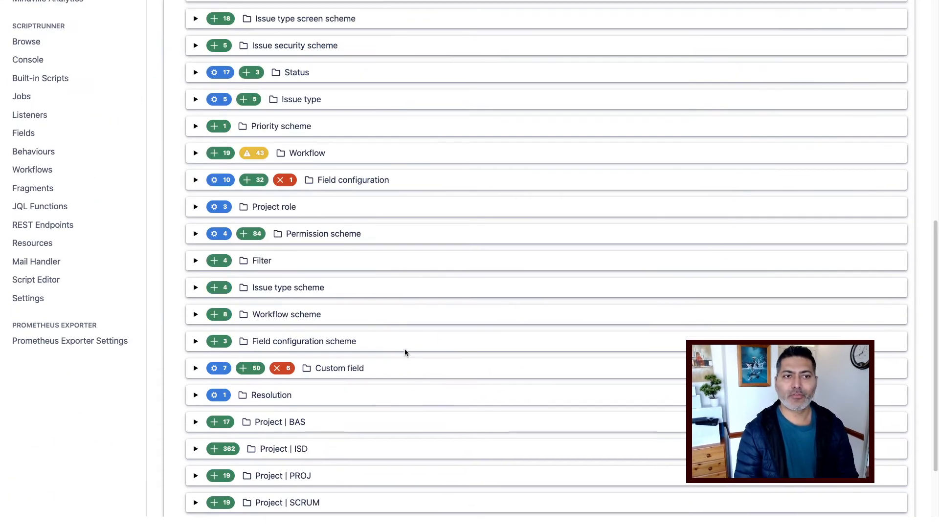
scroll(402, 353, "down", 3)
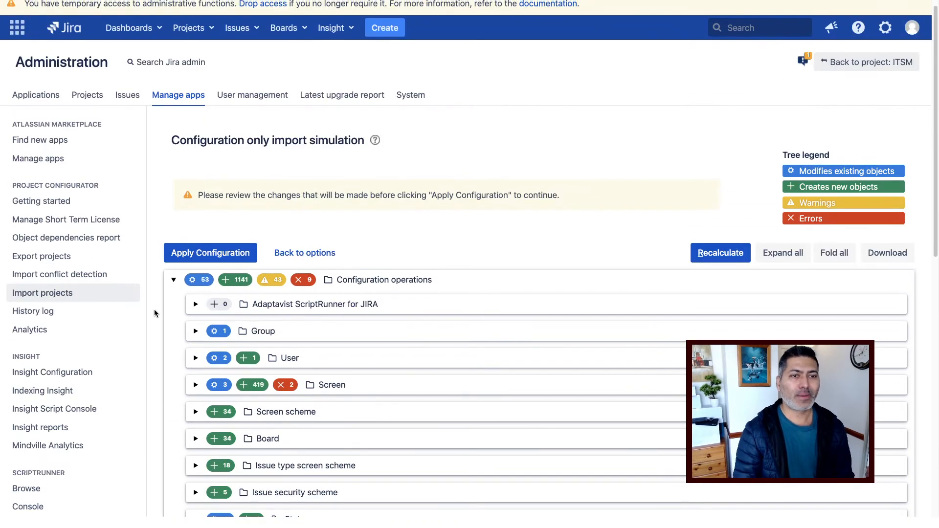
scroll(154, 310, "down", 4)
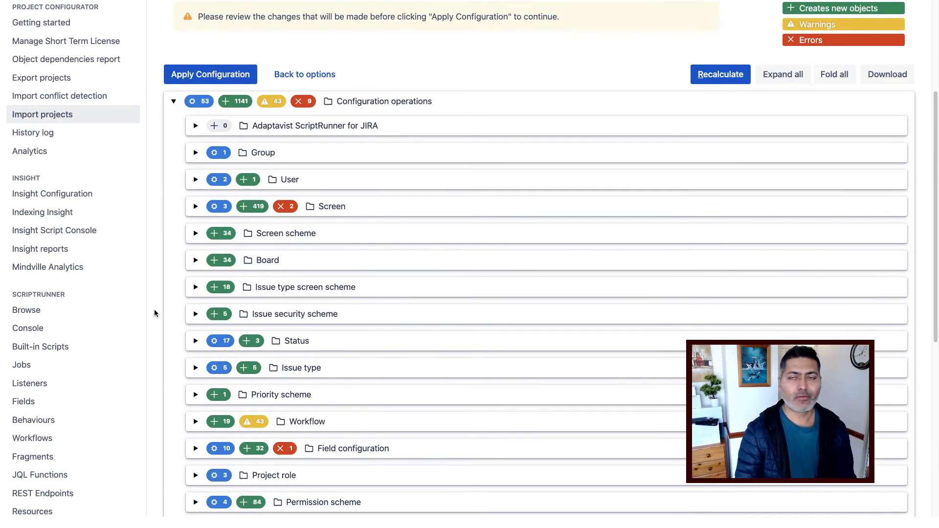
scroll(154, 313, "down", 8)
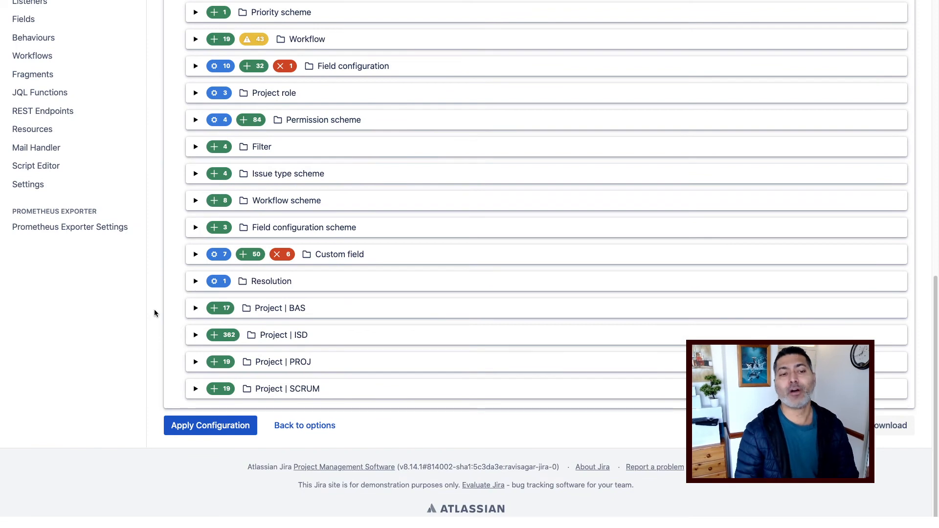
Apply the configuration, which reports 53 changes, 1124 new objects, 43 warnings and 9 errors.
left_click(214, 427)
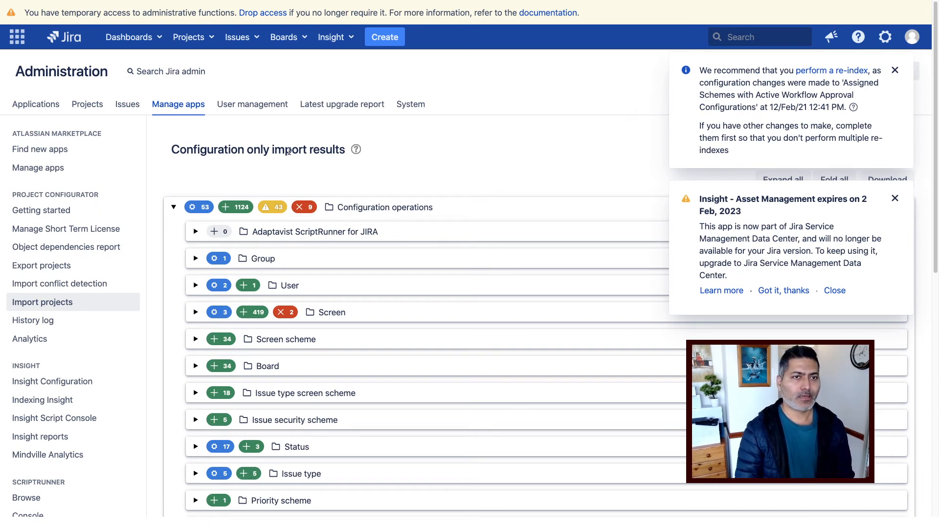
Highlight the import results heading, then go to the Administration Projects list.
triple_click(288, 150)
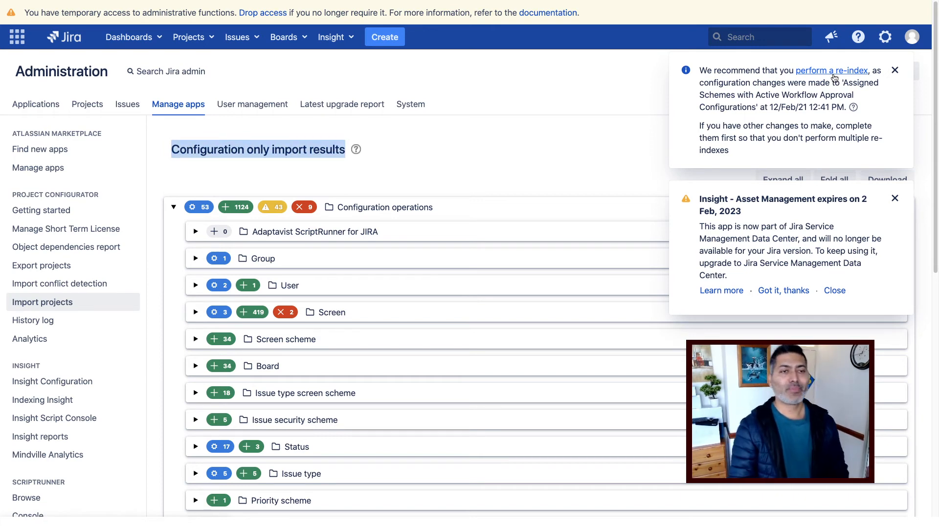
left_click(475, 159)
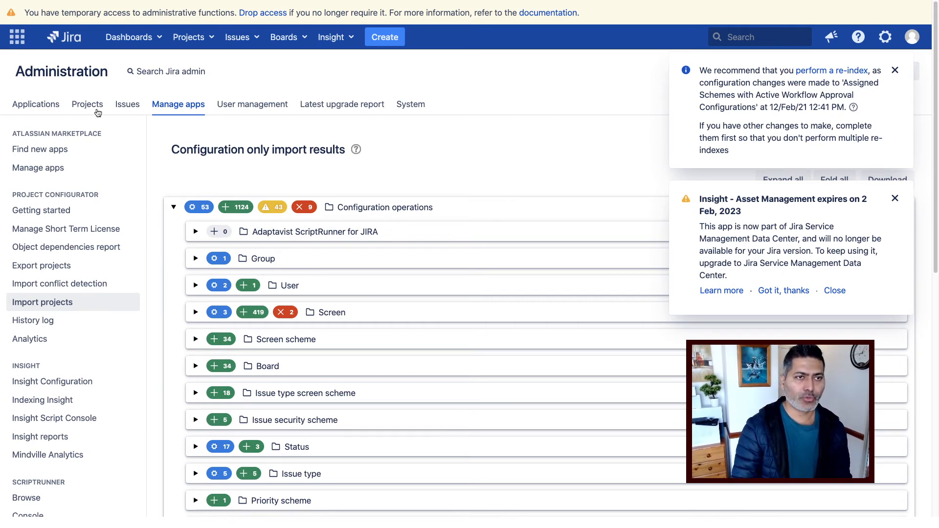
left_click(89, 108)
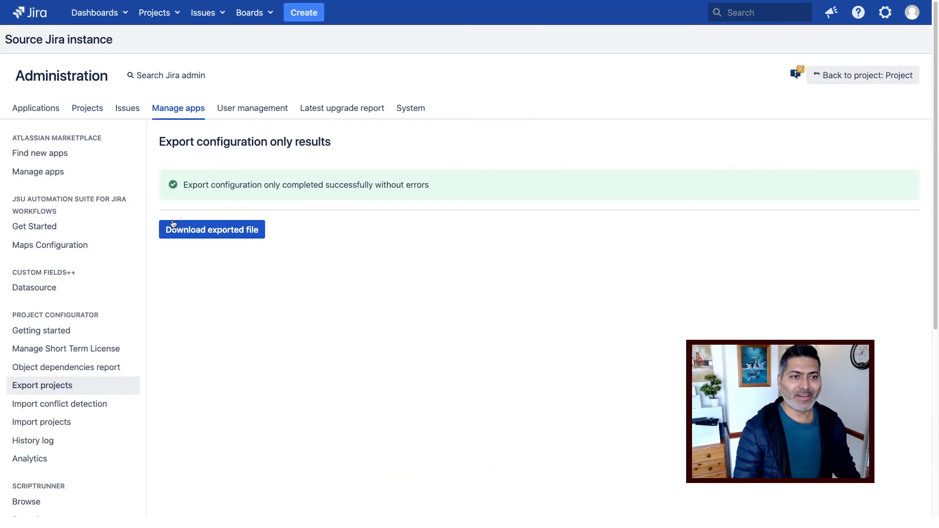
Pick the SCRUM project from the top-bar Projects dropdown.
left_click(181, 17)
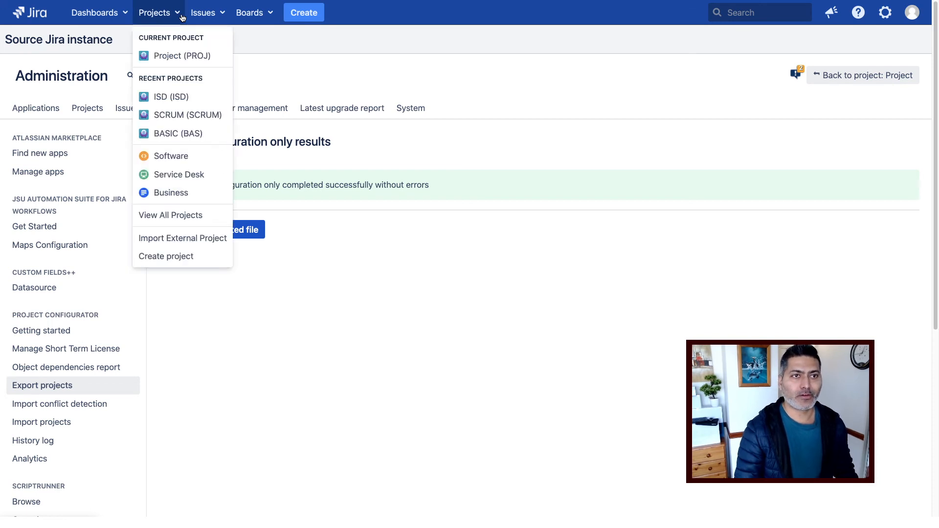
left_click(176, 116)
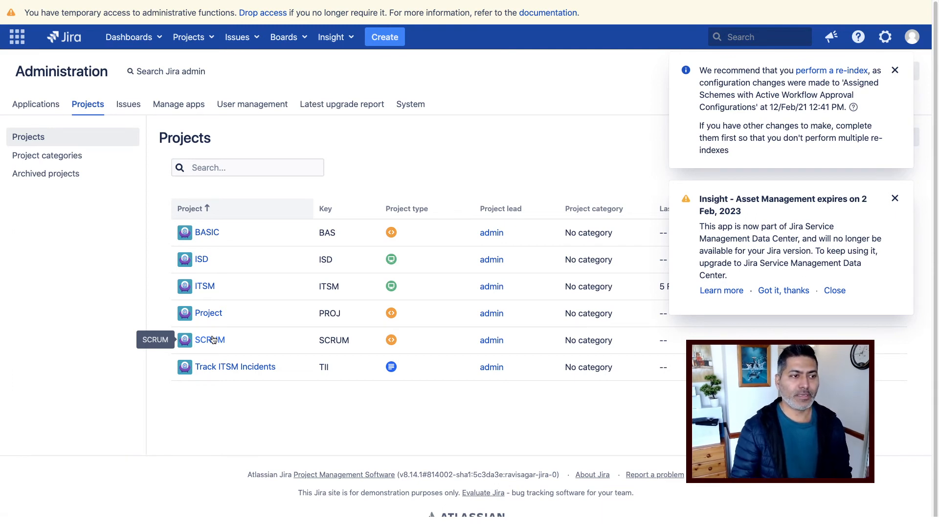
Open SCRUM from the projects table to show its issues, starting with story SCRUM-9, and expand its board list.
left_click(213, 339)
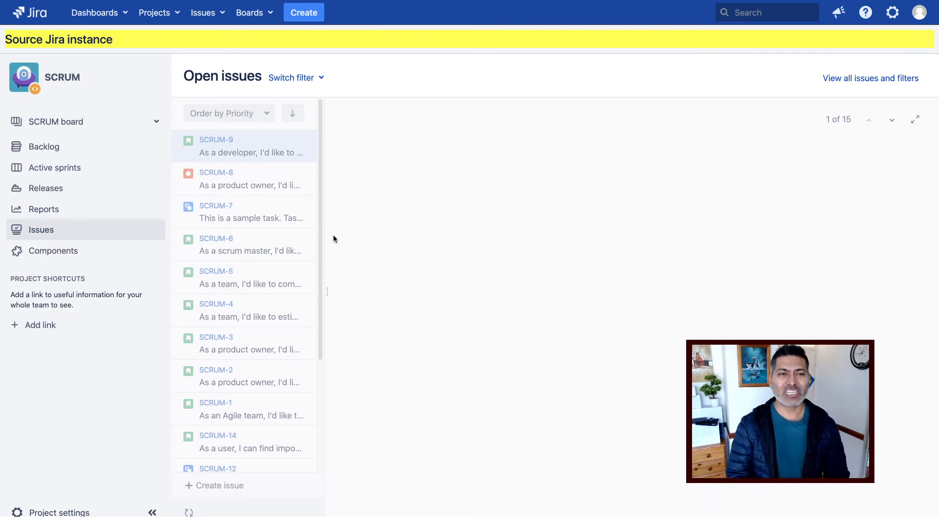
left_click(80, 128)
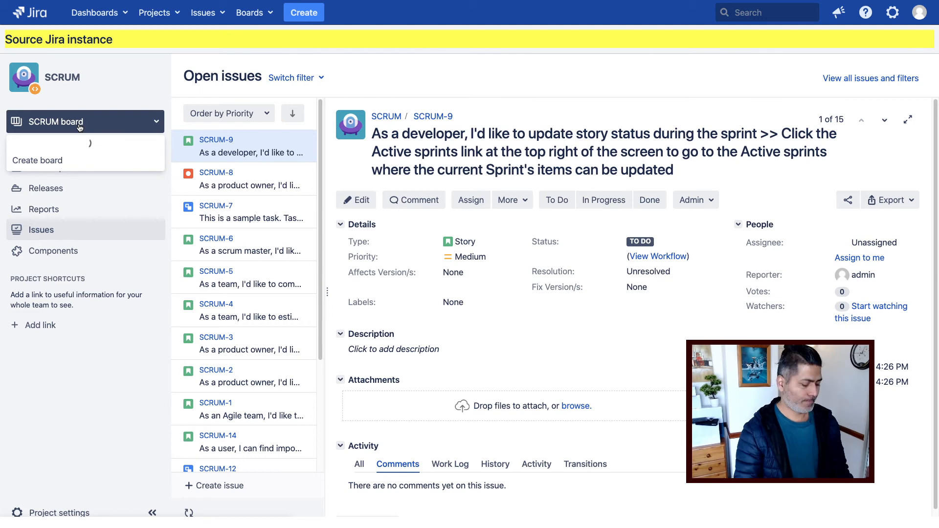
Close the SCRUM board options and show the project's Backlog, which holds 0 issues.
left_click(80, 127)
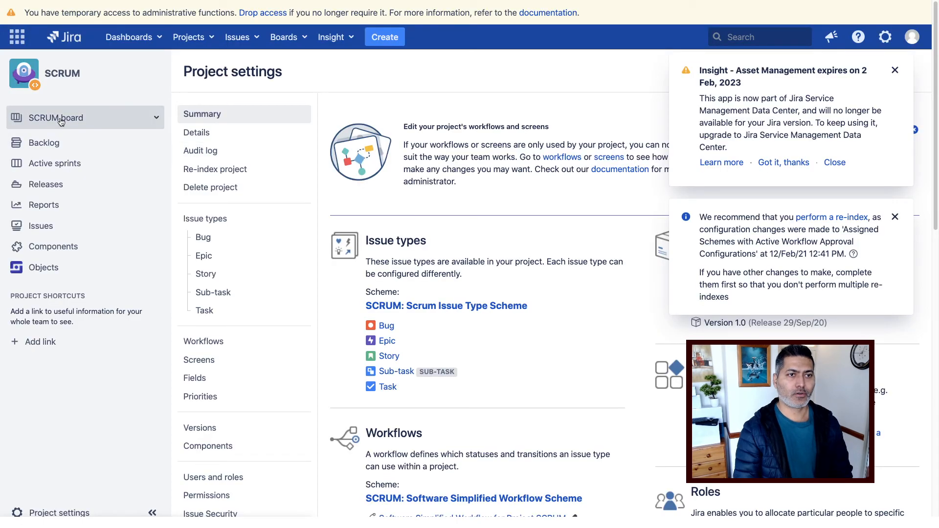
left_click(61, 121)
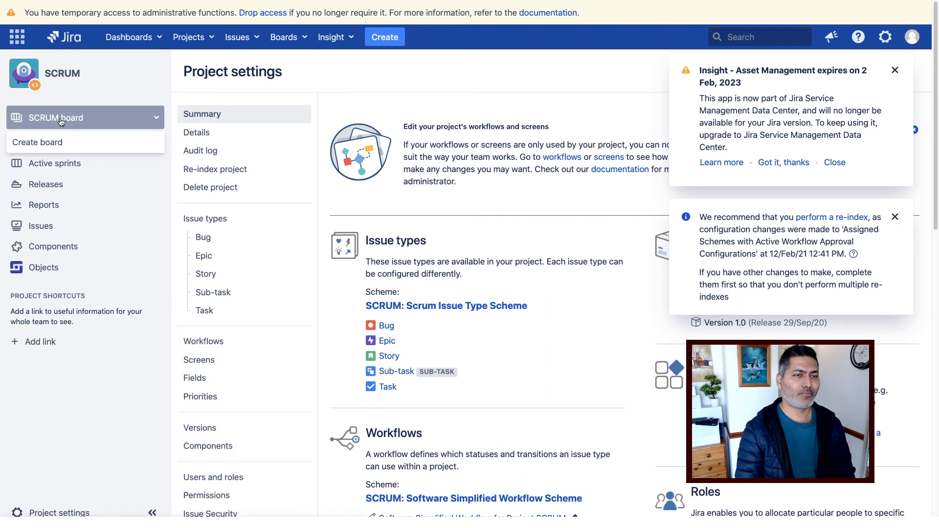
left_click(288, 103)
left_click(65, 149)
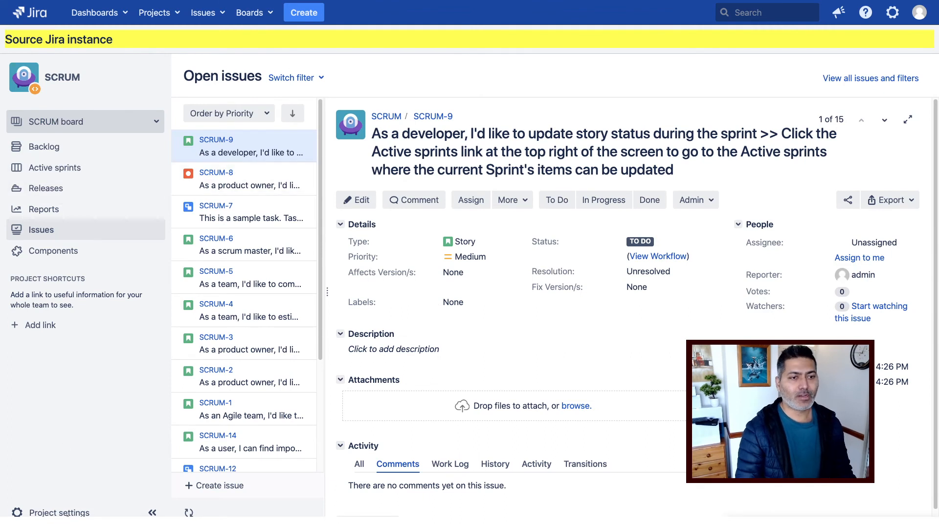
left_click(63, 514)
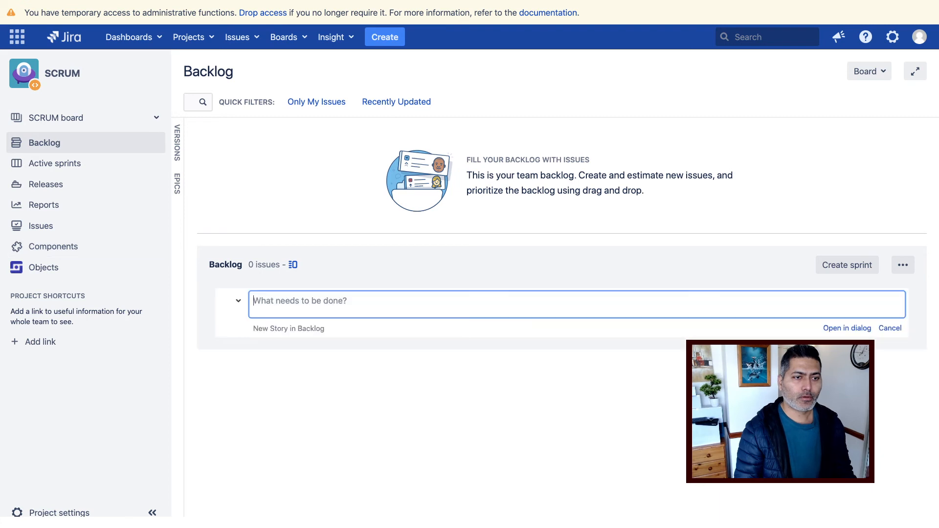
Open the SCRUM project settings summary and dismiss the re-index and Insight expiry notices.
left_click(39, 514)
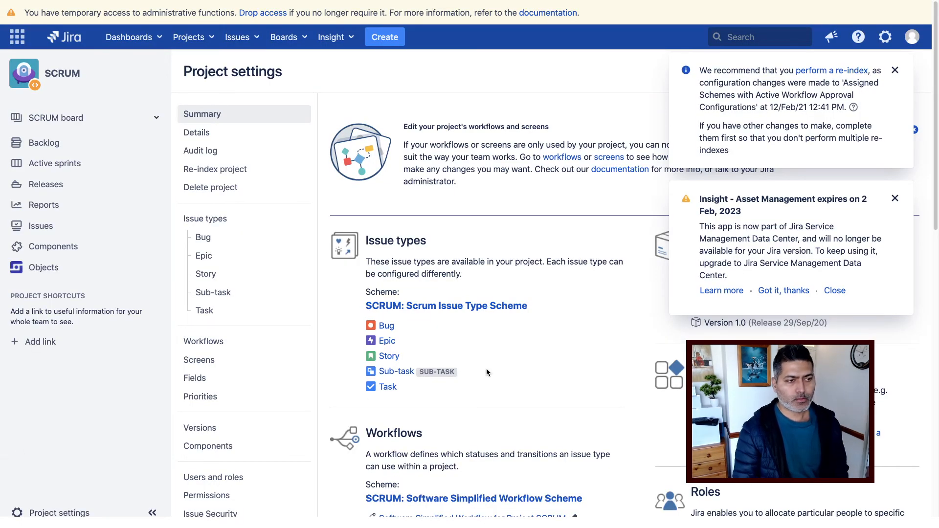
left_click(895, 71)
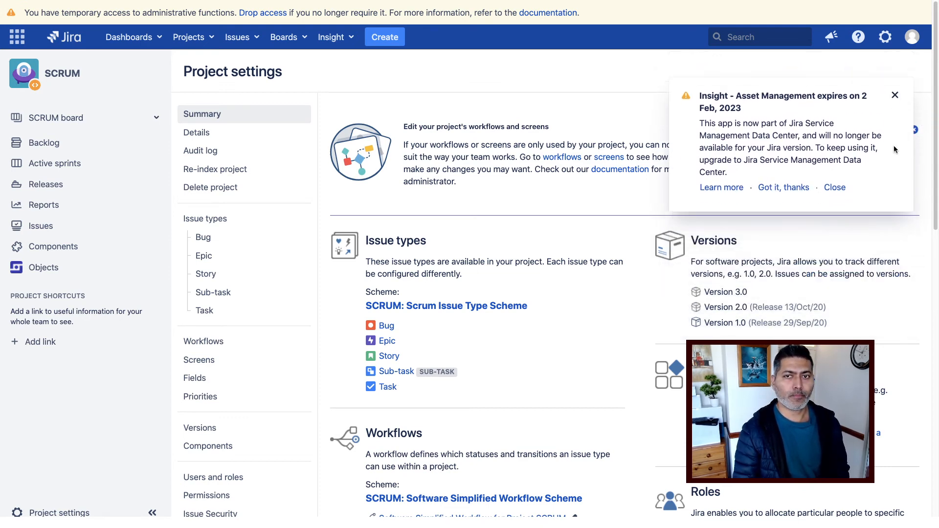
left_click(895, 70)
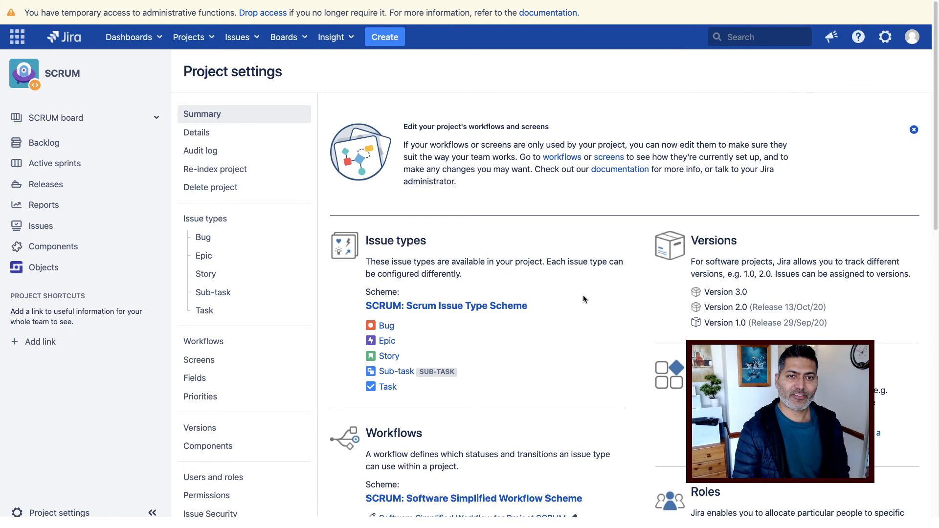
Go to Administration > Issues and review the Issue types list with their schemes.
left_click(887, 43)
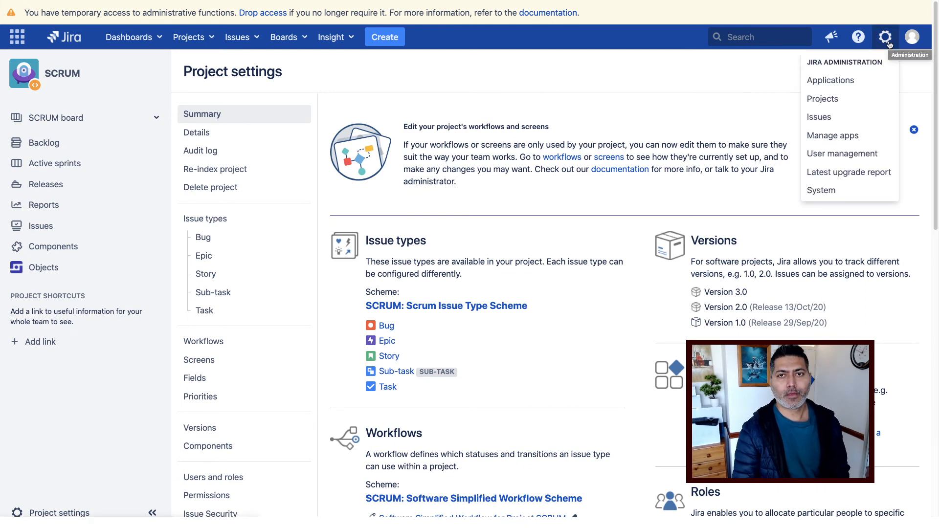
left_click(840, 126)
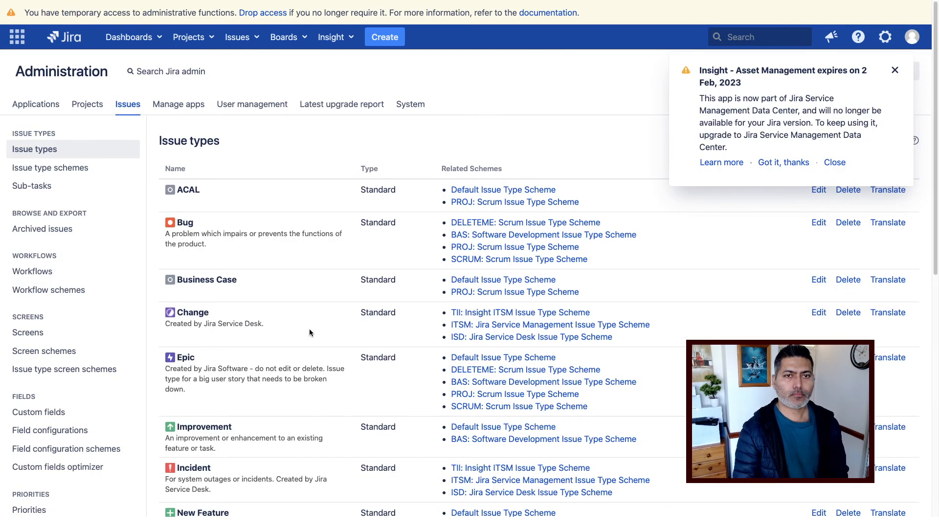
scroll(310, 328, "down", 3)
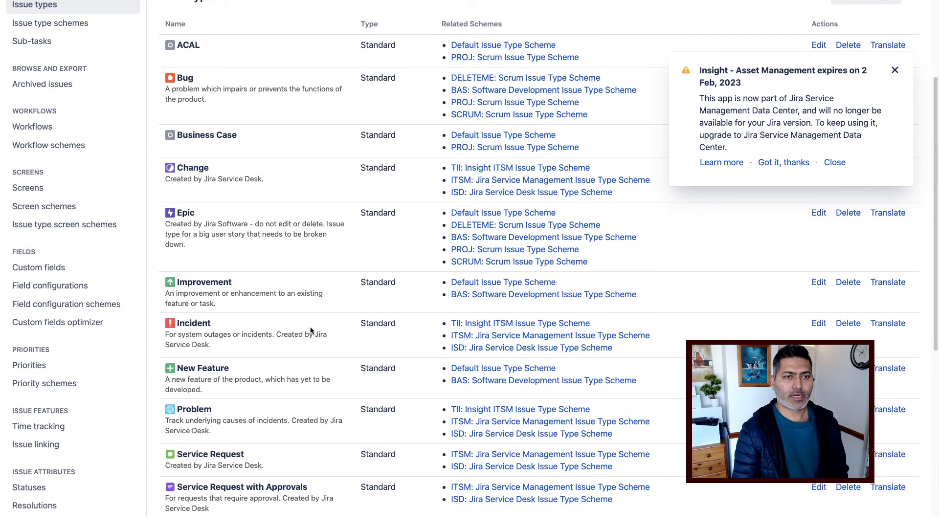
scroll(310, 331, "down", 5)
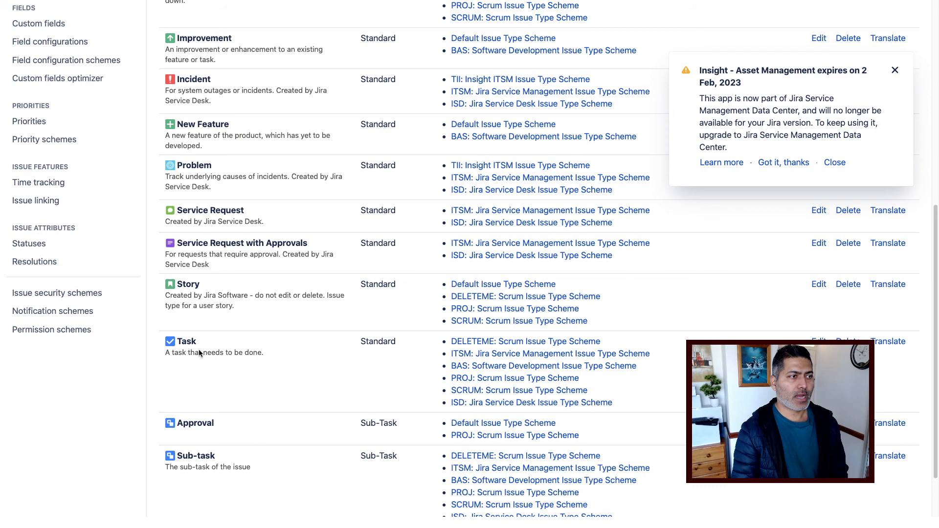
scroll(199, 353, "up", 8)
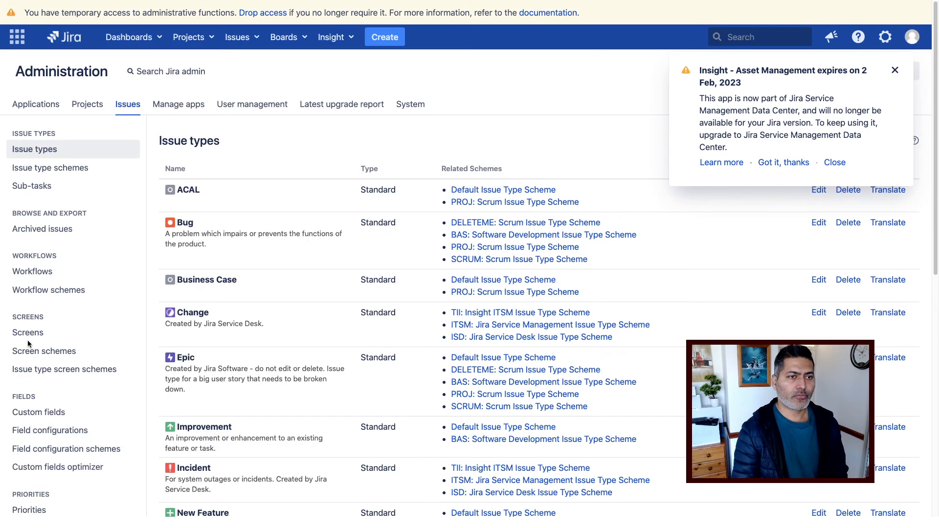
Review the 57 custom fields, from Affected Business Service and Approvals onward, with their types and contexts.
left_click(34, 416)
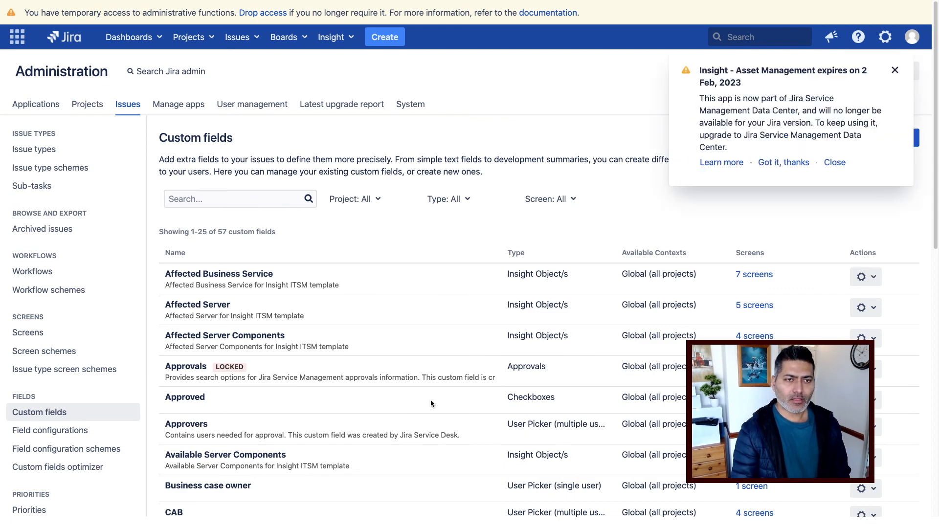
scroll(430, 402, "down", 3)
scroll(430, 403, "down", 10)
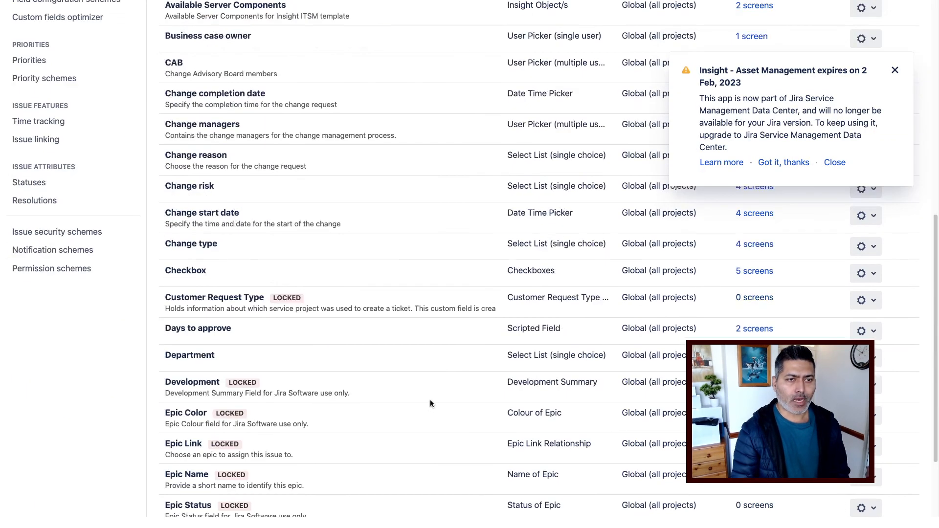
scroll(429, 400, "up", 4)
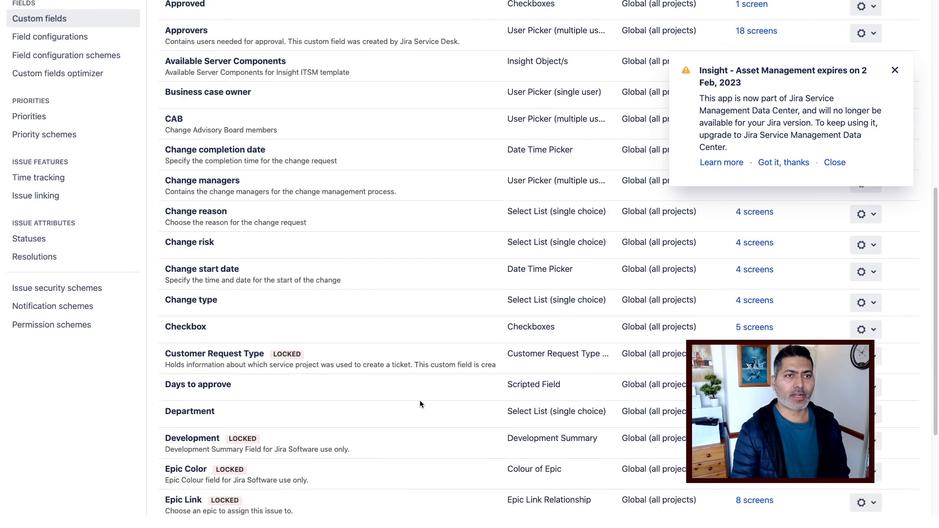
scroll(420, 400, "up", 1)
scroll(394, 395, "up", 1)
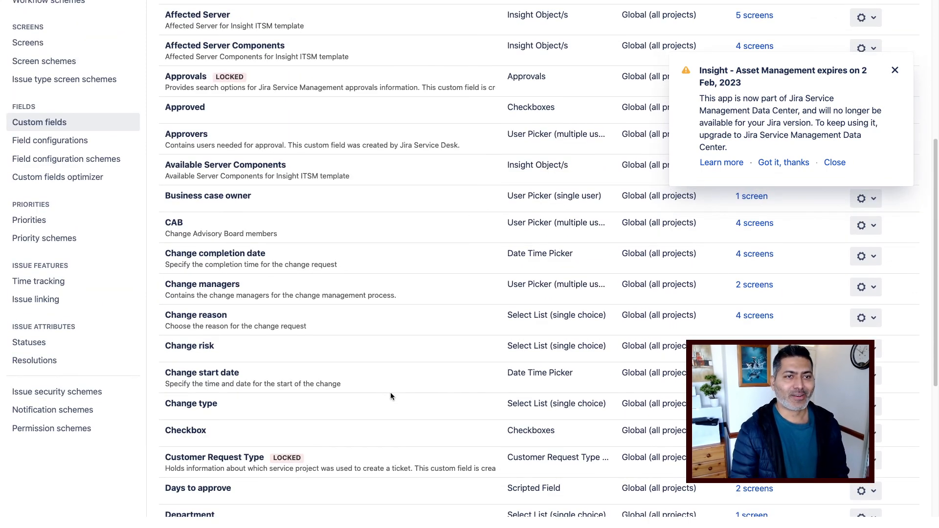
scroll(390, 396, "up", 1)
scroll(390, 396, "up", 3)
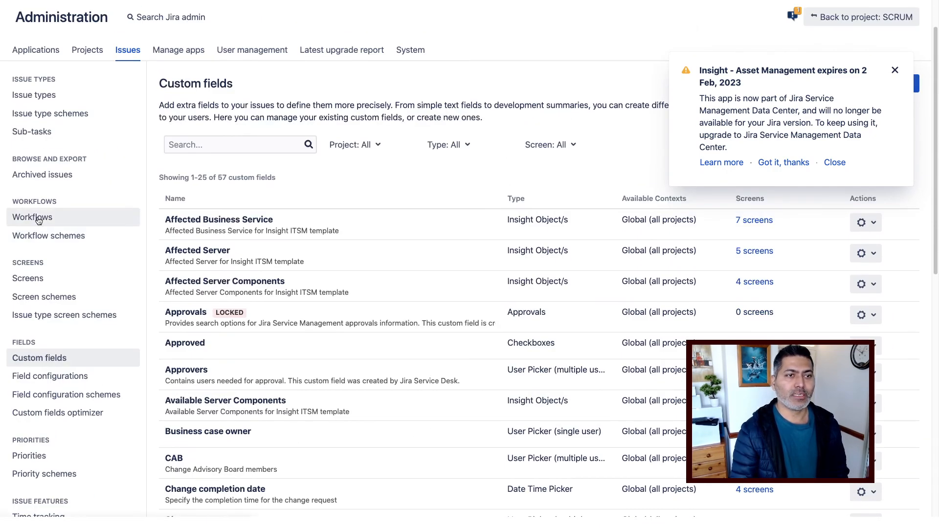
left_click(38, 221)
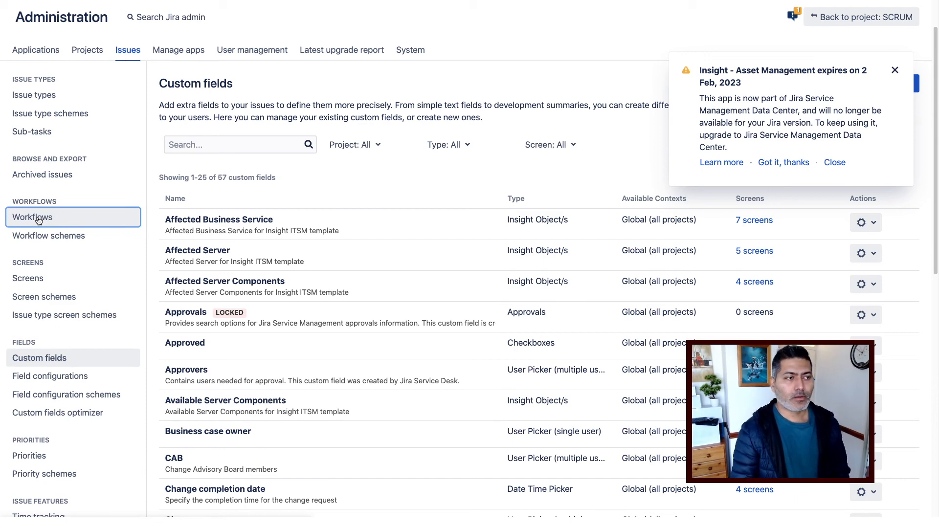
Review the Workflows list down to the Inactive section, then return to the Project Configurator marketplace listing.
scroll(335, 317, "down", 7)
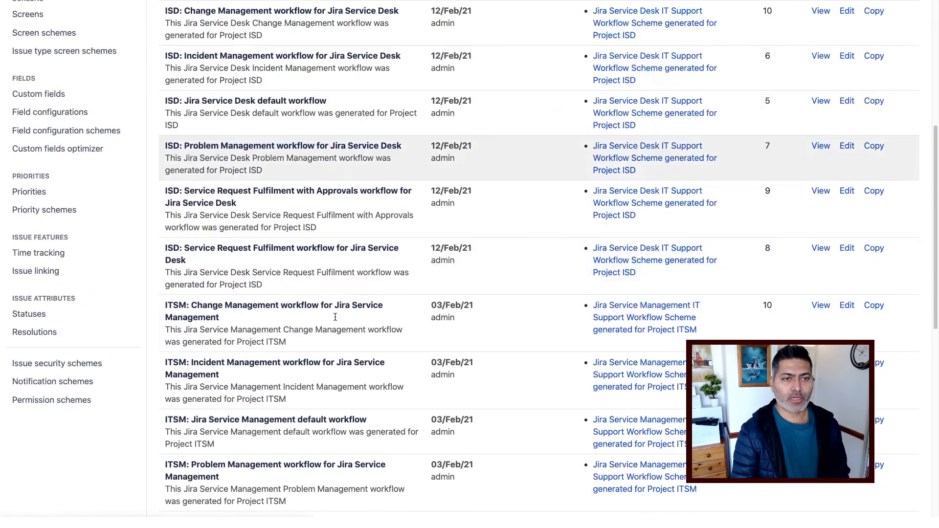
scroll(335, 317, "down", 6)
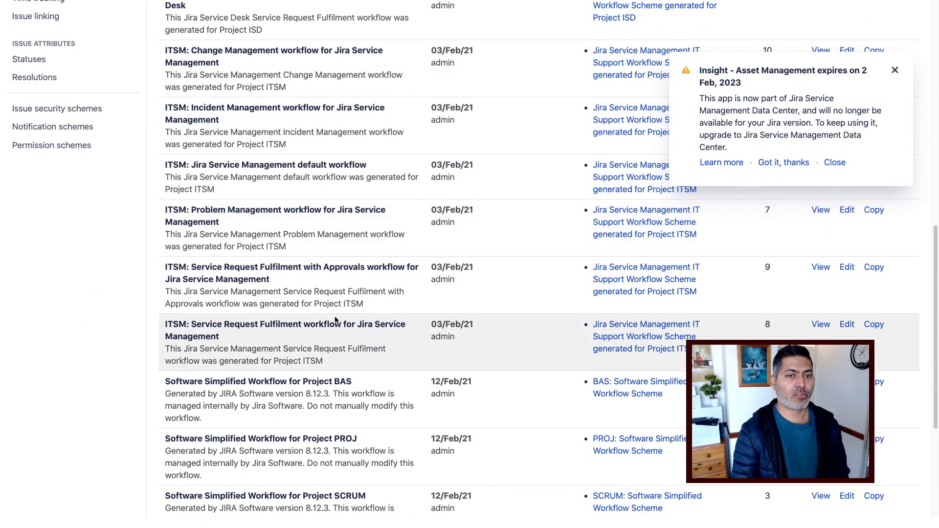
scroll(335, 319, "down", 6)
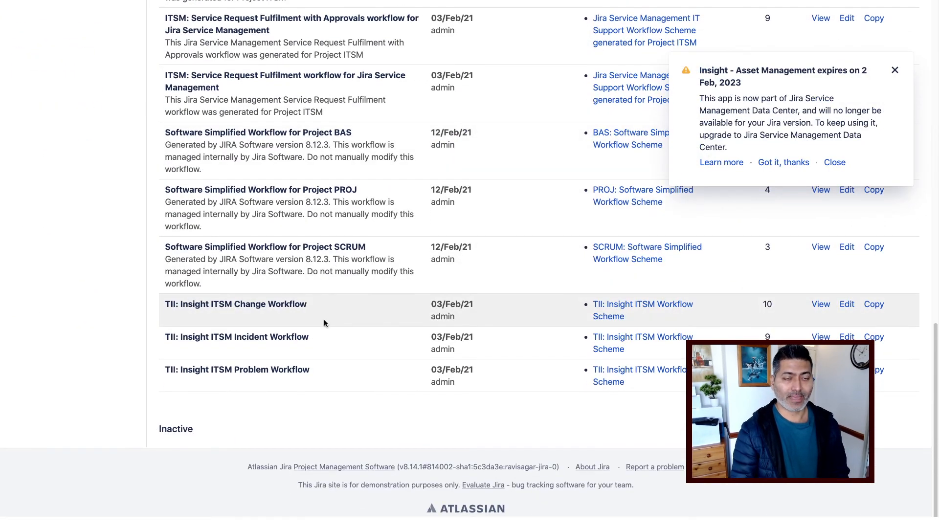
scroll(324, 319, "up", 18)
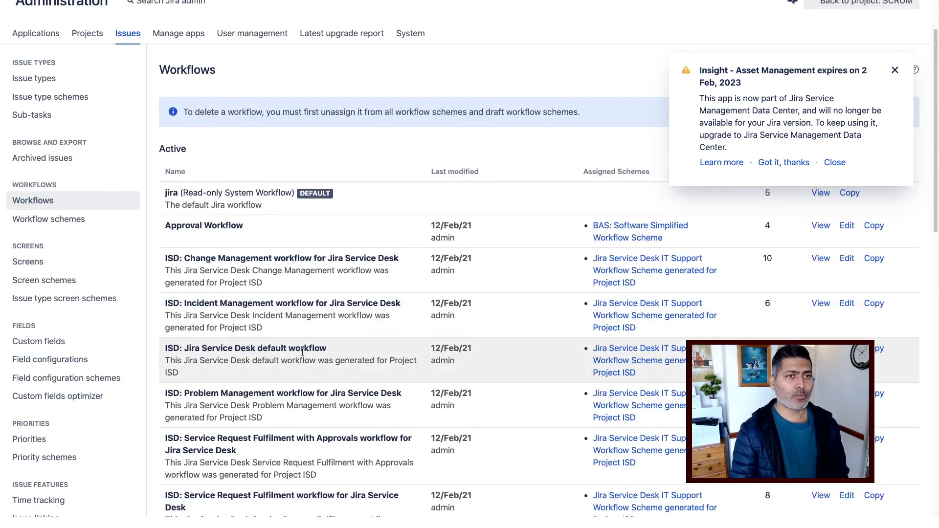
scroll(302, 352, "up", 2)
left_click(299, 353)
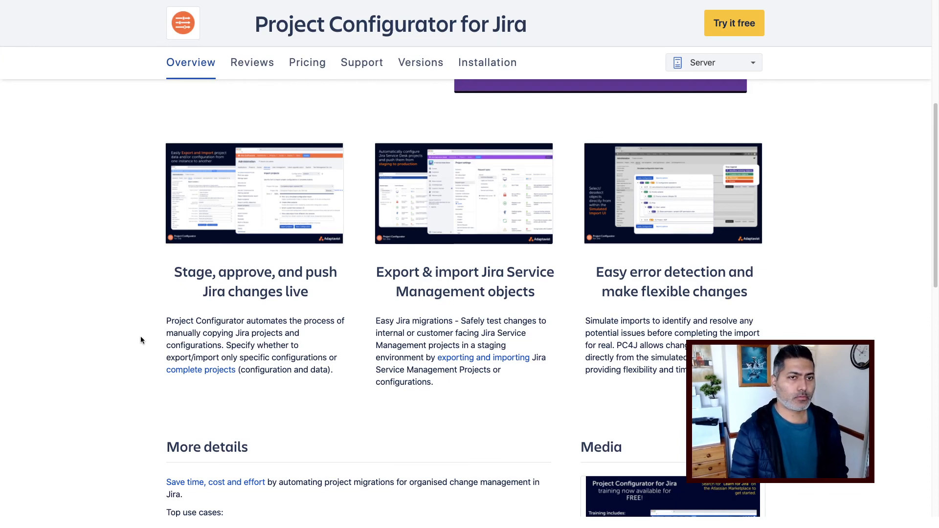
Scroll the Project Configurator for Jira Marketplace listing to its Overview and introduction video.
scroll(109, 345, "up", 6)
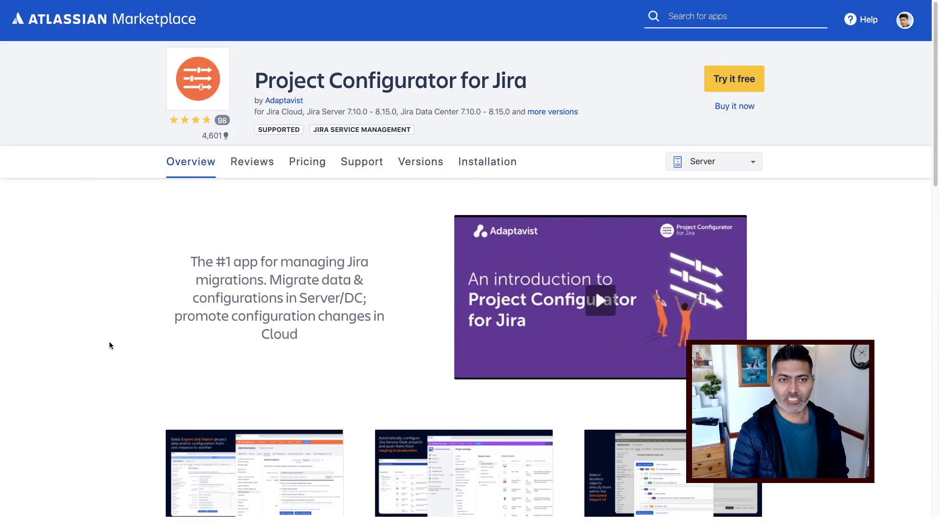
scroll(110, 345, "down", 1)
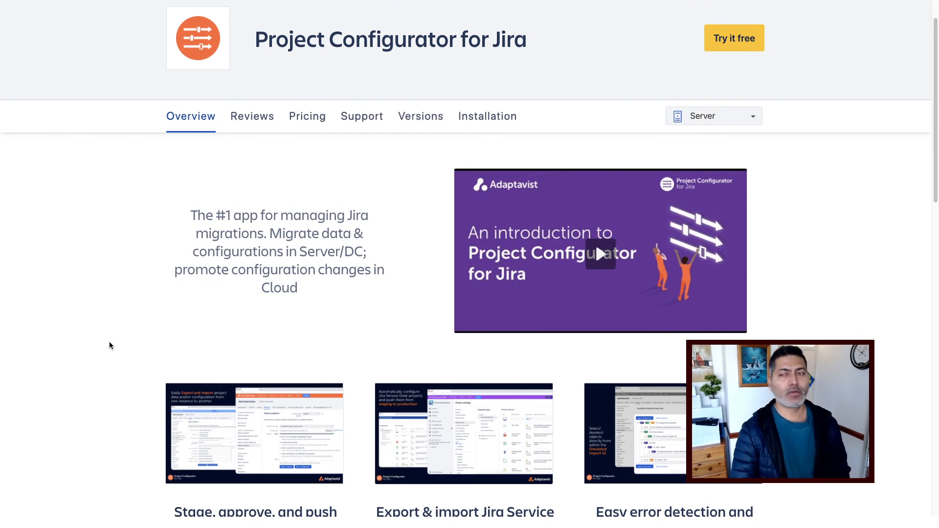